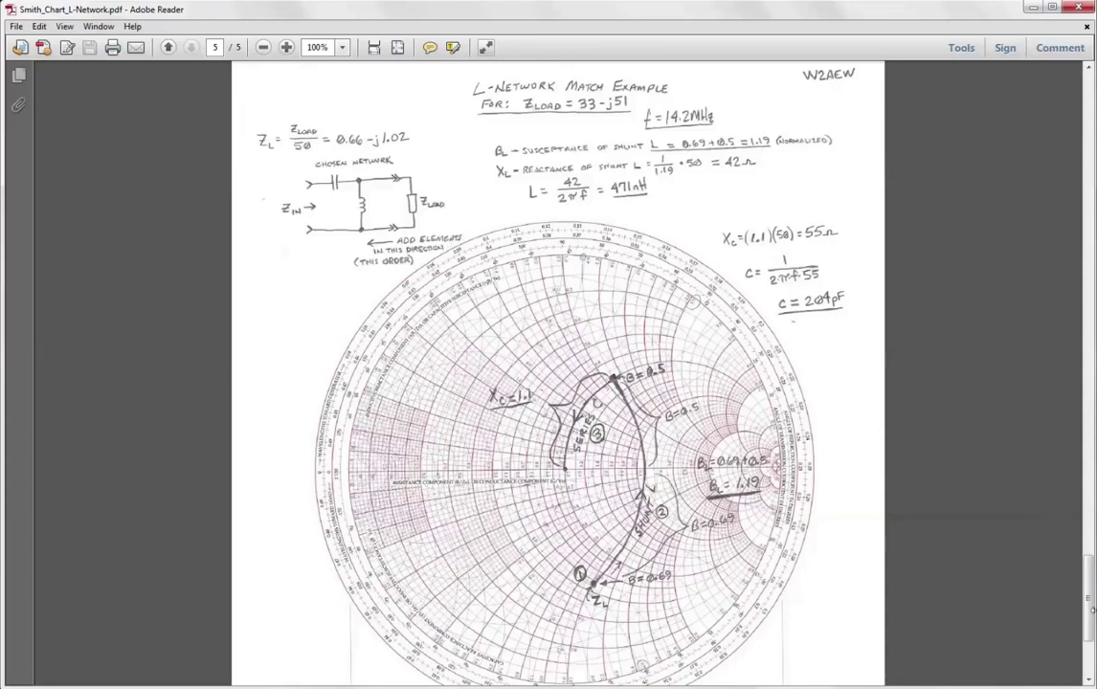
- Review the page 3 diagrams of L-networks for matching various load impedances in the PDF
{"action": "scroll", "coordinate": [977, 551], "scroll_direction": "up", "scroll_amount": 15}
{"action": "scroll", "coordinate": [976, 551], "scroll_direction": "up", "scroll_amount": 5}
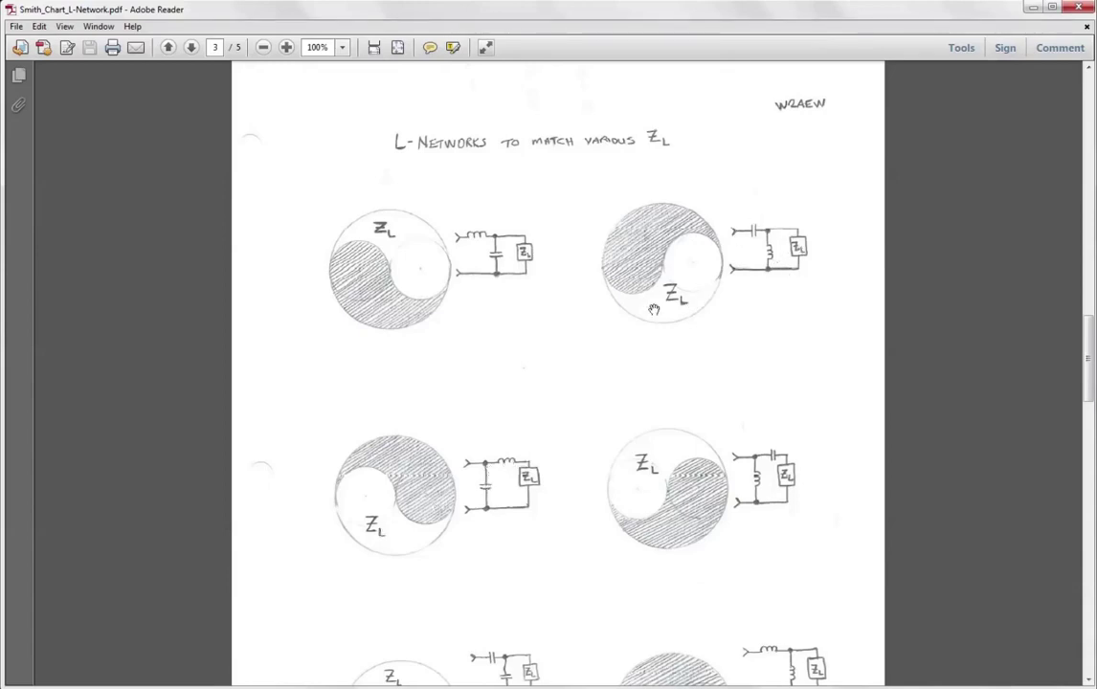
{"action": "left_click_drag", "start_coordinate": [1089, 363], "coordinate": [1087, 376]}
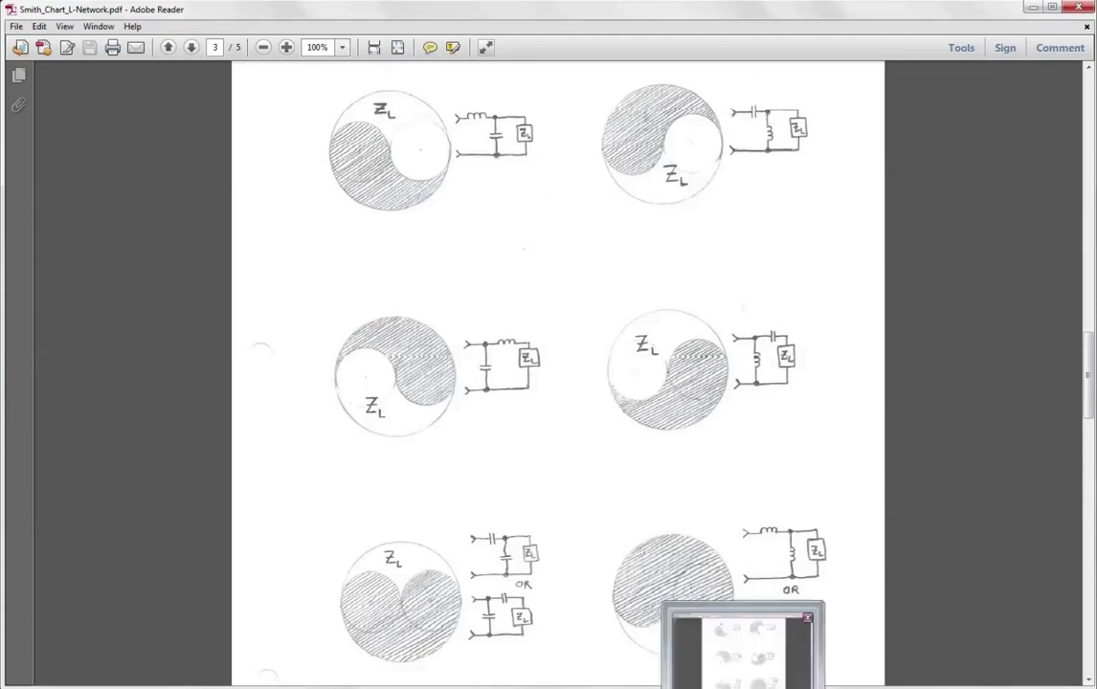
- Switch to SimSmith, add a shunt inductor between the load and generator, and tune it to 473.3 nH
{"action": "left_click", "coordinate": [709, 641]}
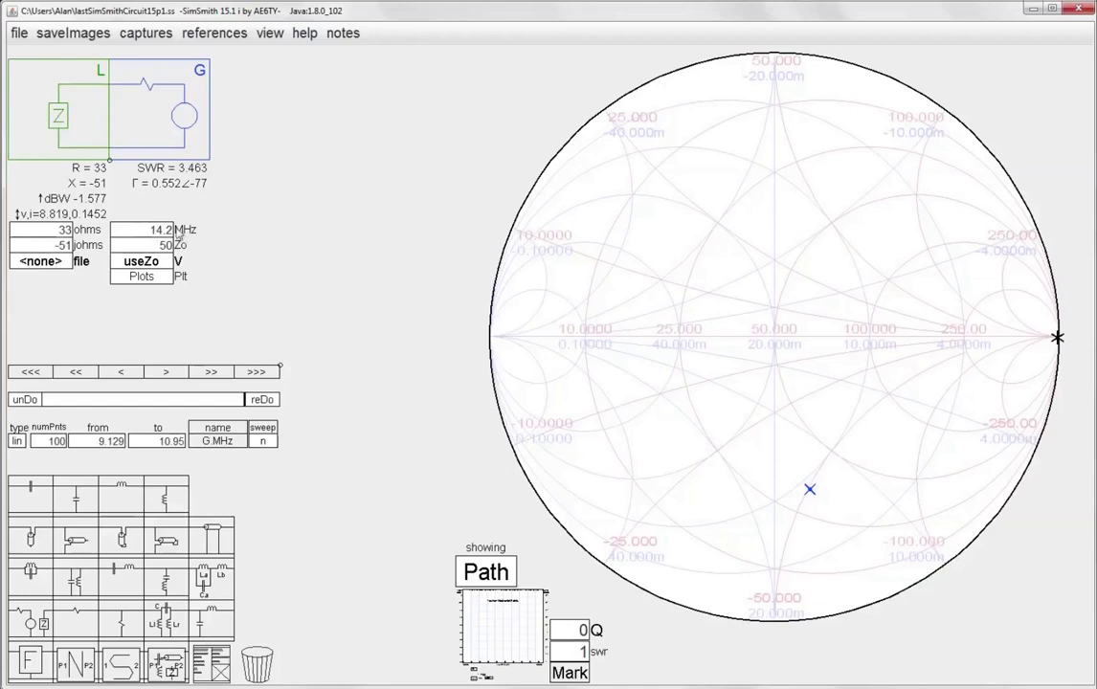
{"action": "left_click", "coordinate": [169, 232]}
{"action": "left_click_drag", "start_coordinate": [167, 510], "coordinate": [164, 116]}
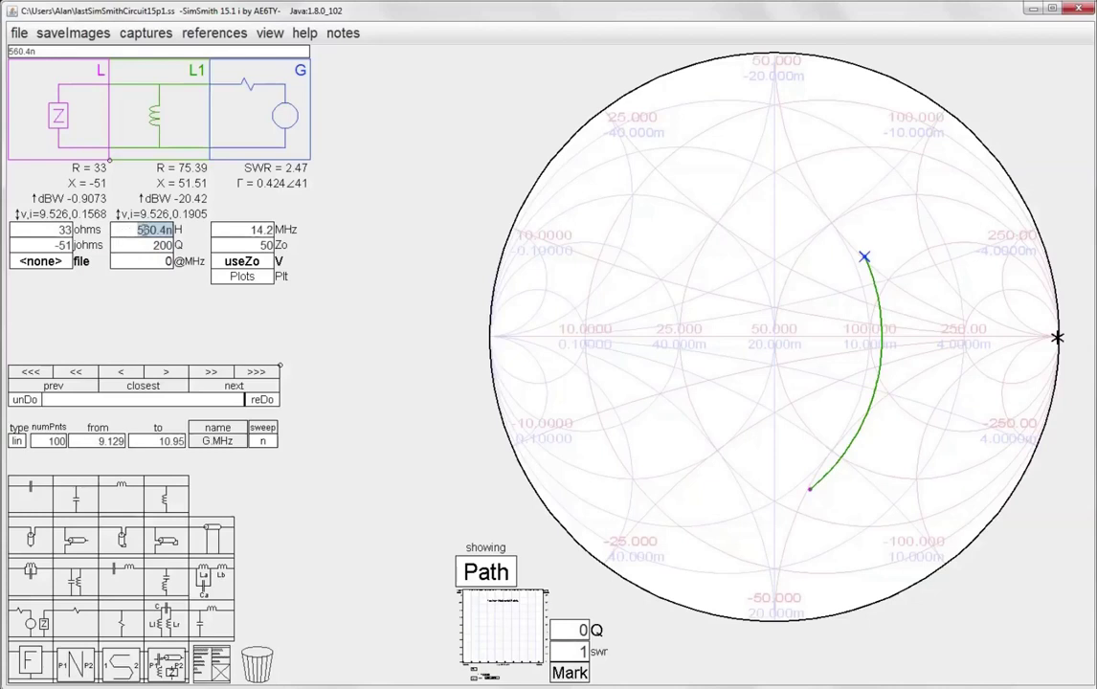
{"action": "scroll", "coordinate": [143, 229], "scroll_direction": "up", "scroll_amount": 6}
{"action": "scroll", "coordinate": [144, 230], "scroll_direction": "down", "scroll_amount": 7}
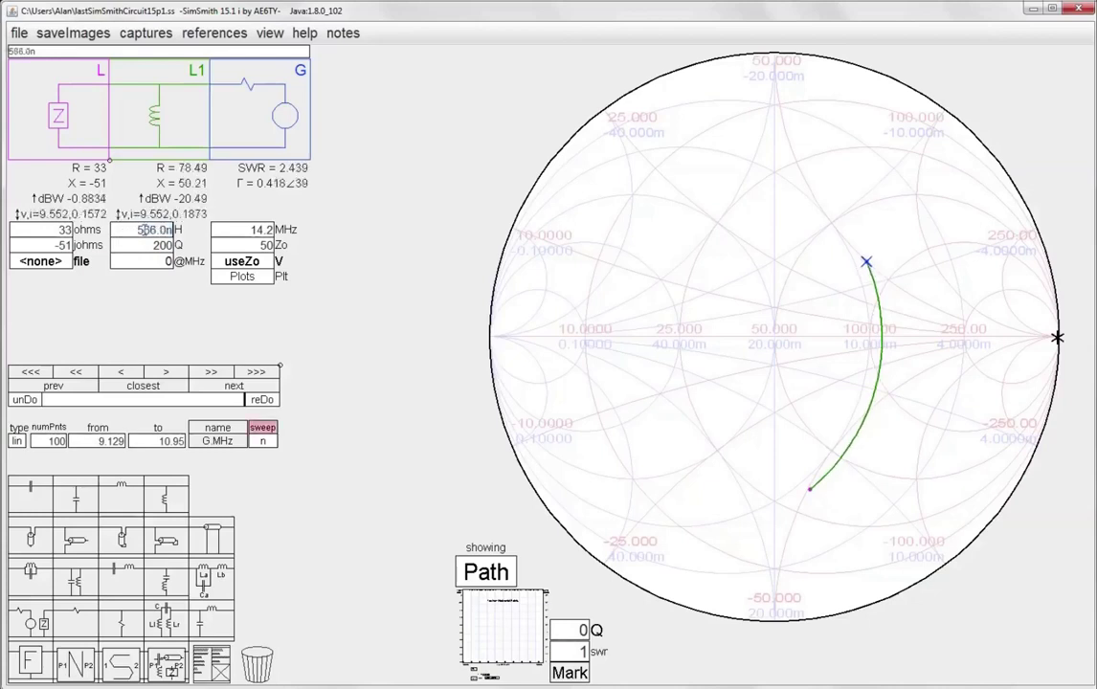
{"action": "scroll", "coordinate": [143, 229], "scroll_direction": "down", "scroll_amount": 12}
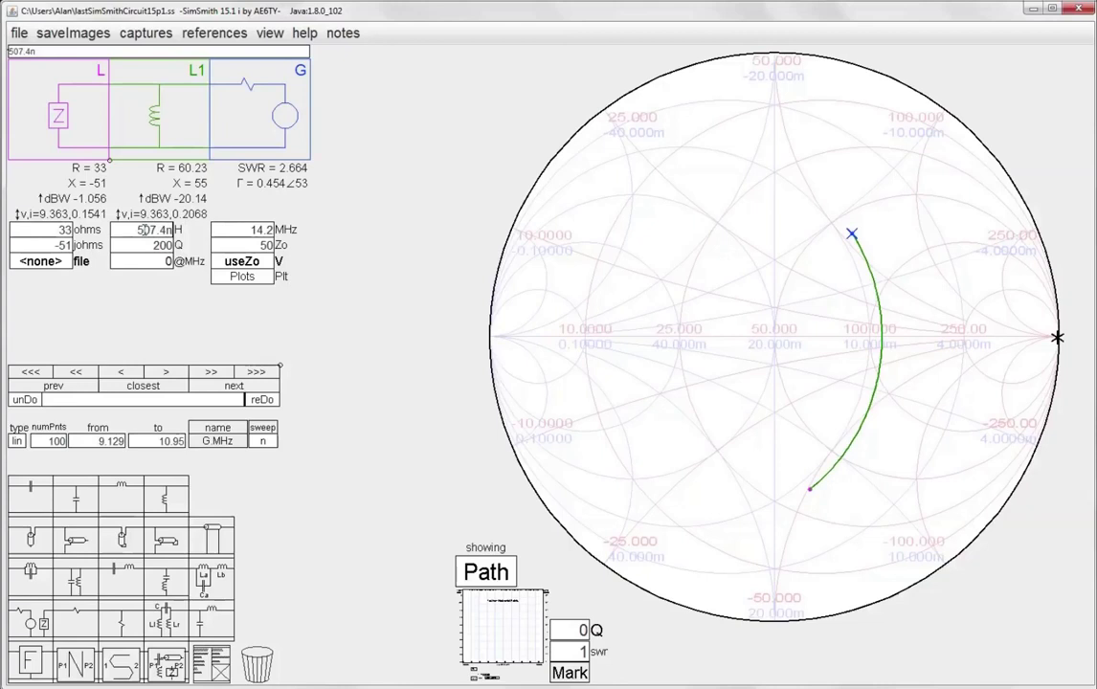
{"action": "scroll", "coordinate": [143, 229], "scroll_direction": "down", "scroll_amount": 3}
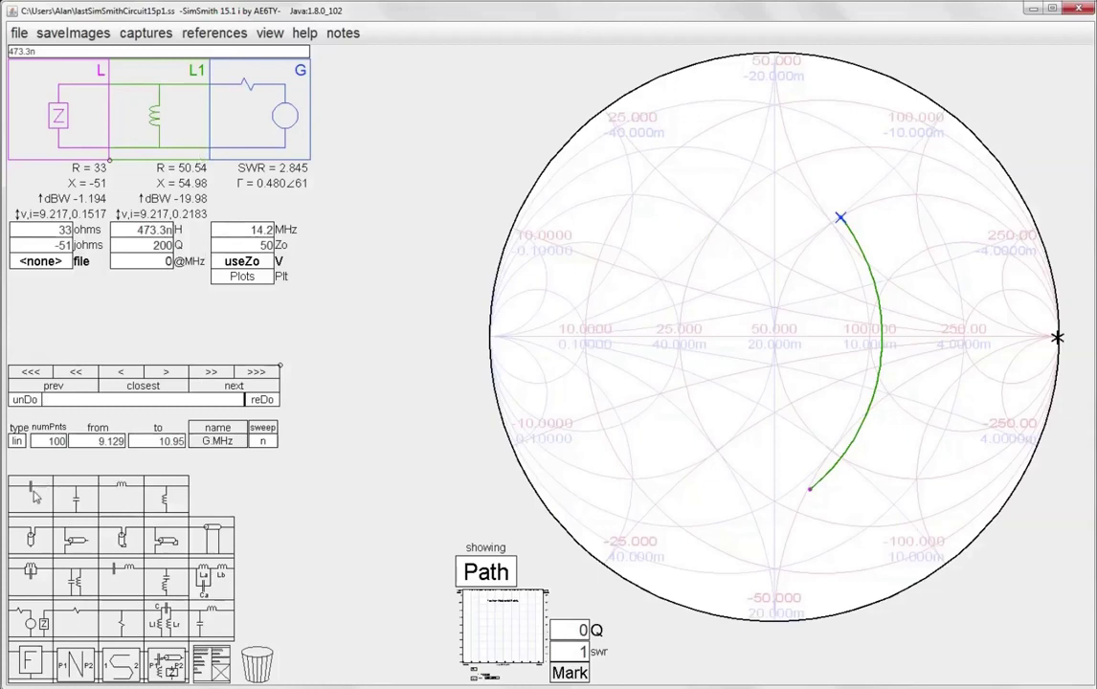
- Insert a series capacitor between the shunt inductor and generator and tune it to 205.0 pF
{"action": "left_click_drag", "start_coordinate": [31, 499], "coordinate": [259, 107]}
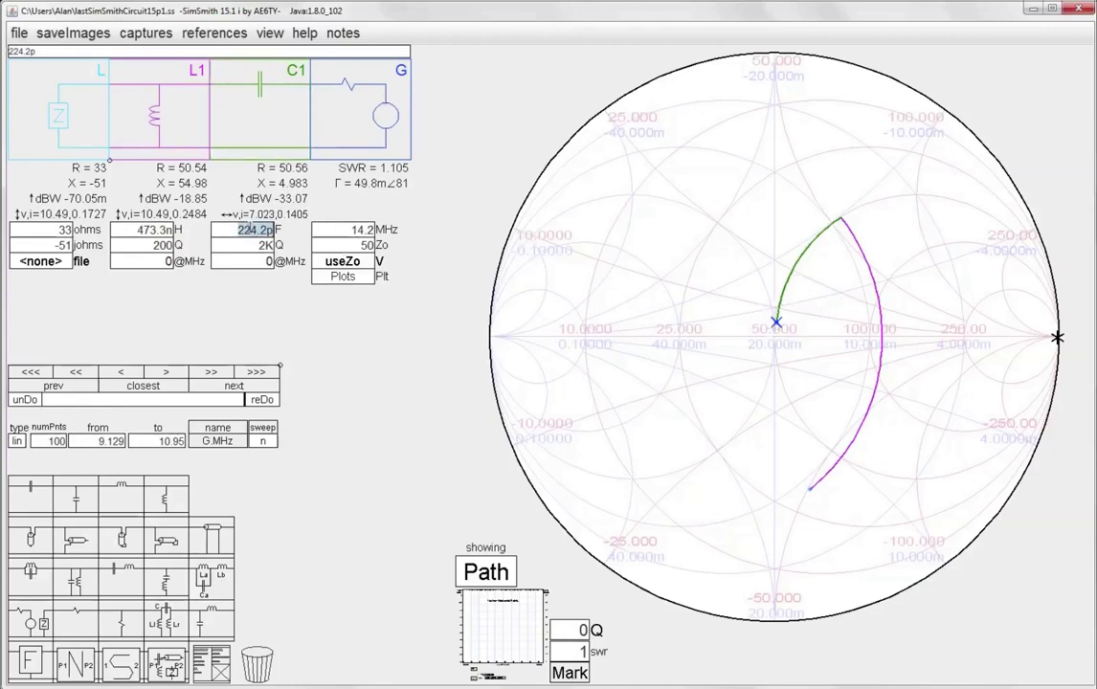
{"action": "scroll", "coordinate": [251, 230], "scroll_direction": "down", "scroll_amount": 5}
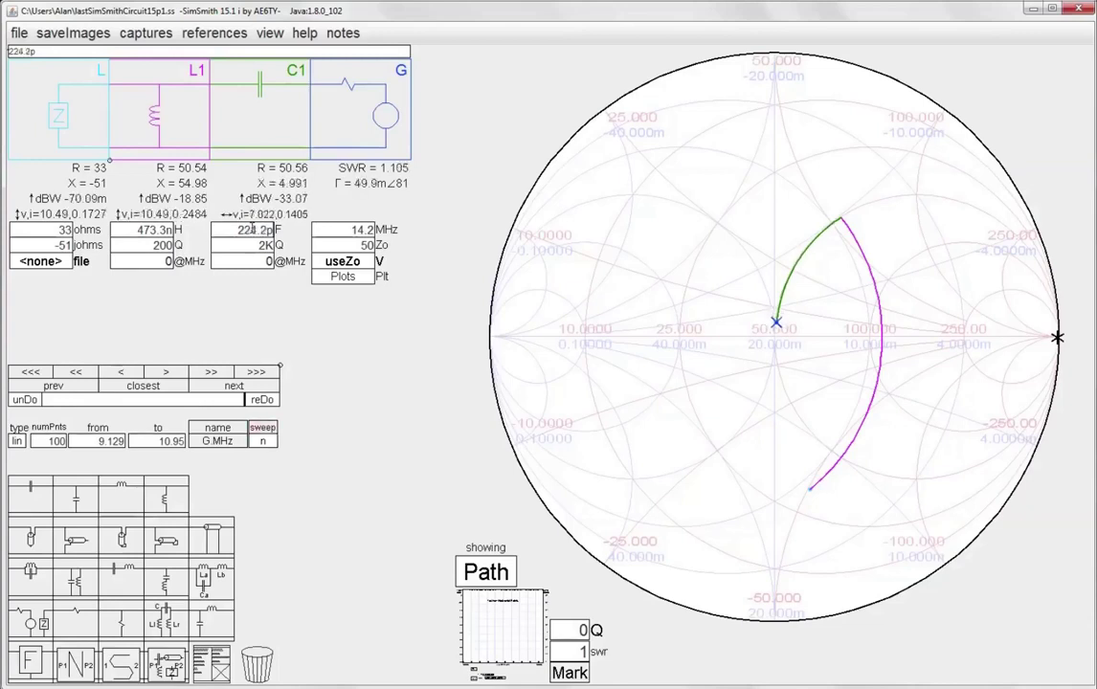
{"action": "scroll", "coordinate": [251, 230], "scroll_direction": "down", "scroll_amount": 14}
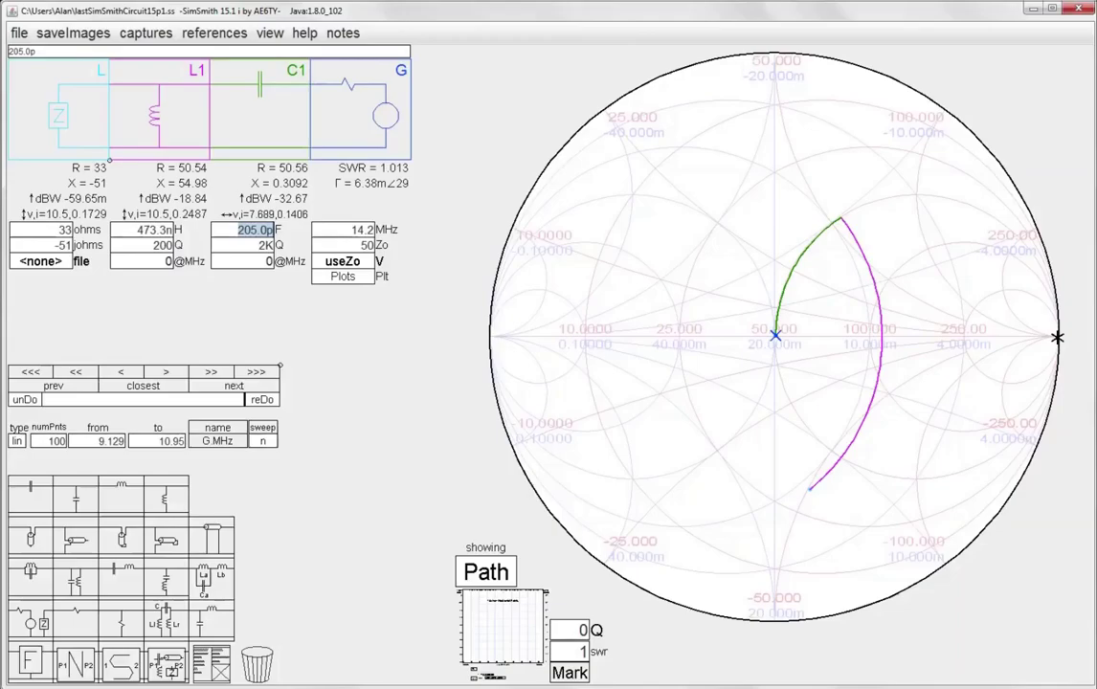
- Recheck the matching diagrams in the PDF, then return to SimSmith and delete the series capacitor and shunt inductor
{"action": "left_click", "coordinate": [723, 651]}
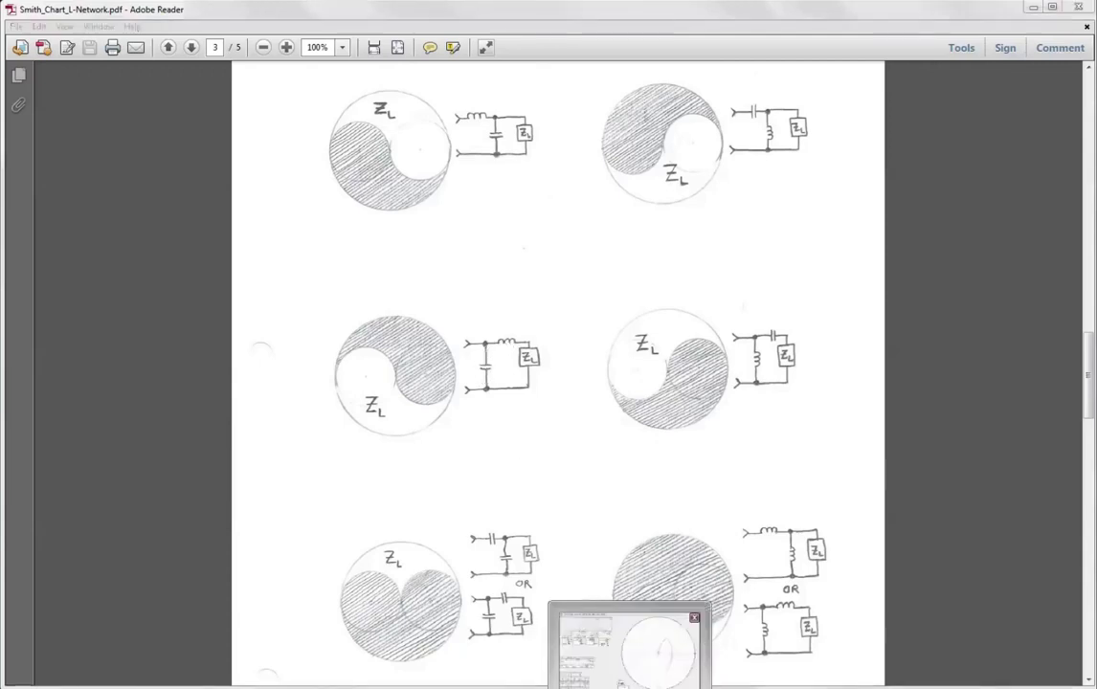
{"action": "left_click", "coordinate": [618, 655]}
{"action": "left_click_drag", "start_coordinate": [265, 119], "coordinate": [257, 658]}
{"action": "left_click_drag", "start_coordinate": [131, 111], "coordinate": [251, 662]}
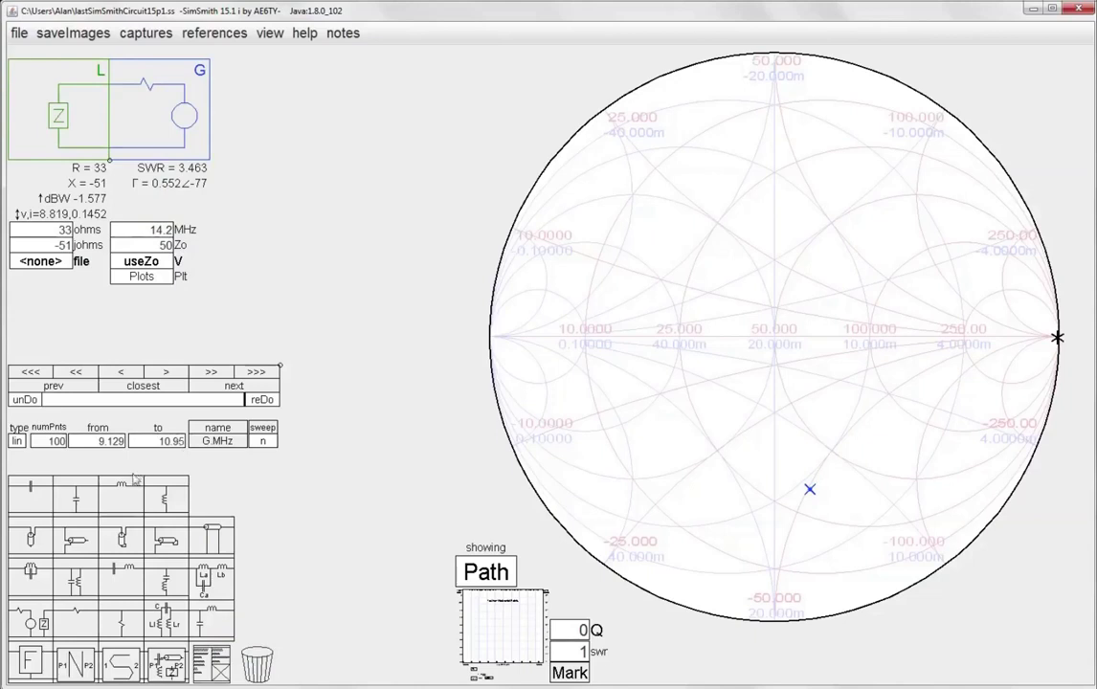
- Add a series inductor between the load and generator and tune it to 834.4 nH
{"action": "left_click_drag", "start_coordinate": [125, 498], "coordinate": [158, 107]}
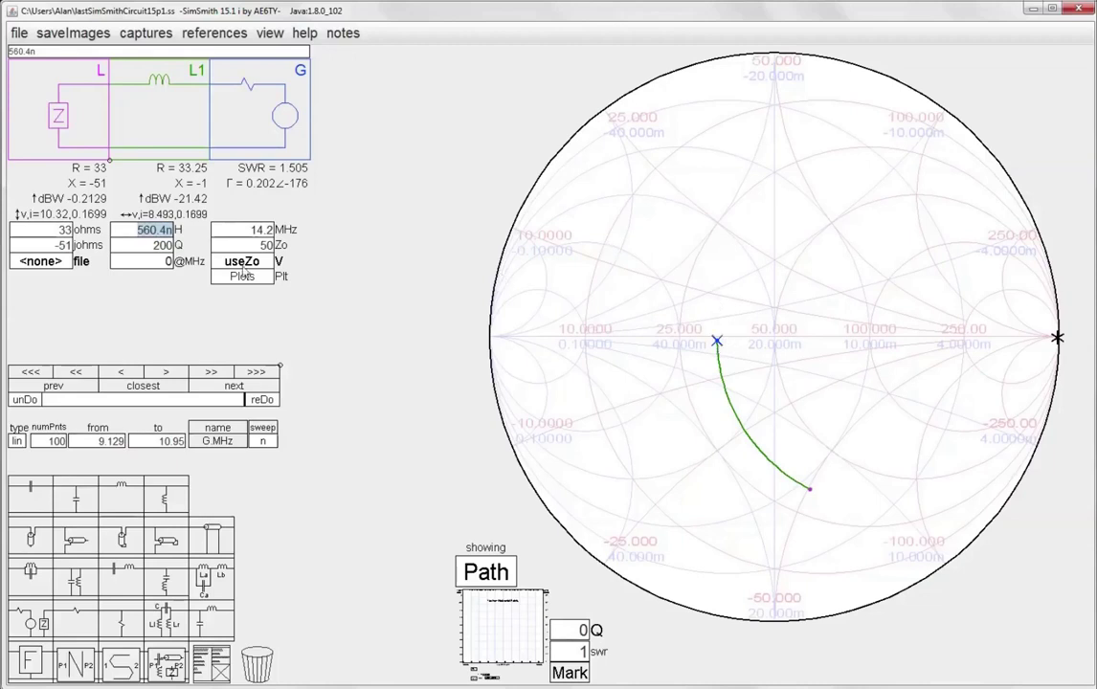
{"action": "scroll", "coordinate": [155, 230], "scroll_direction": "up", "scroll_amount": 1}
{"action": "scroll", "coordinate": [155, 230], "scroll_direction": "up", "scroll_amount": 20}
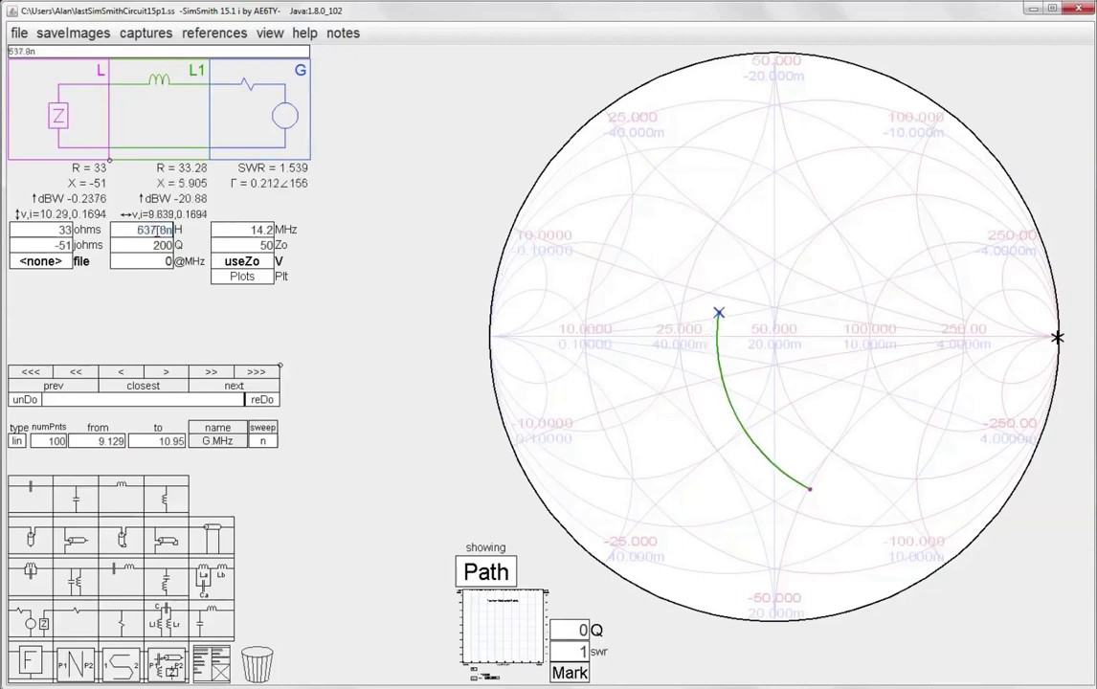
{"action": "scroll", "coordinate": [155, 229], "scroll_direction": "up", "scroll_amount": 13}
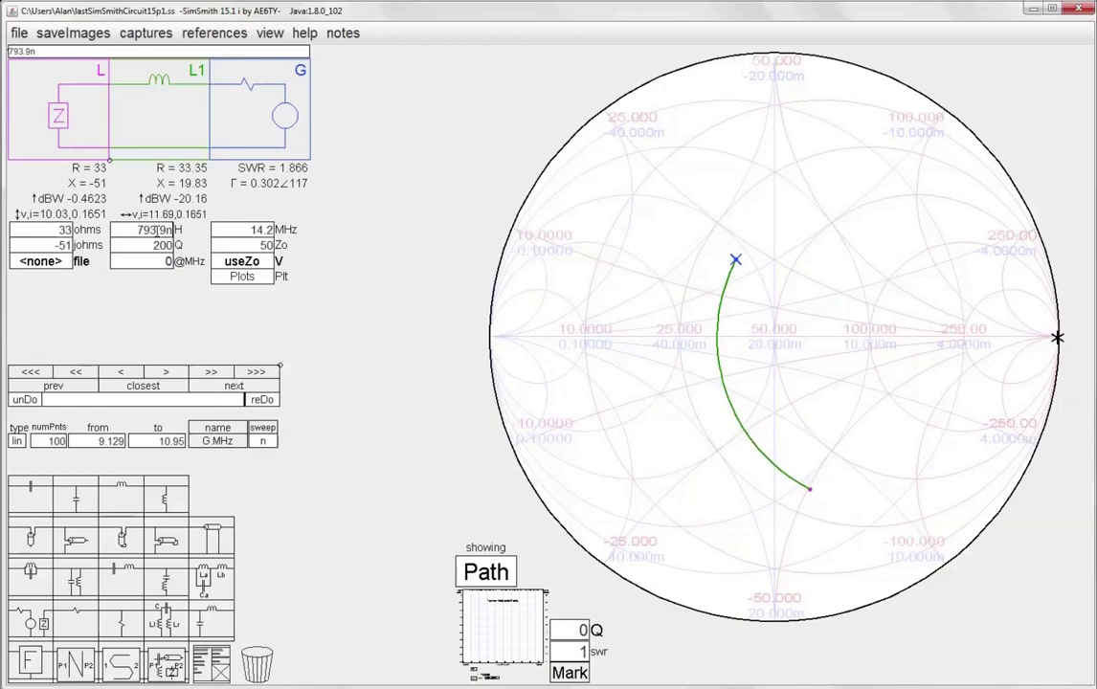
{"action": "scroll", "coordinate": [155, 230], "scroll_direction": "up", "scroll_amount": 2}
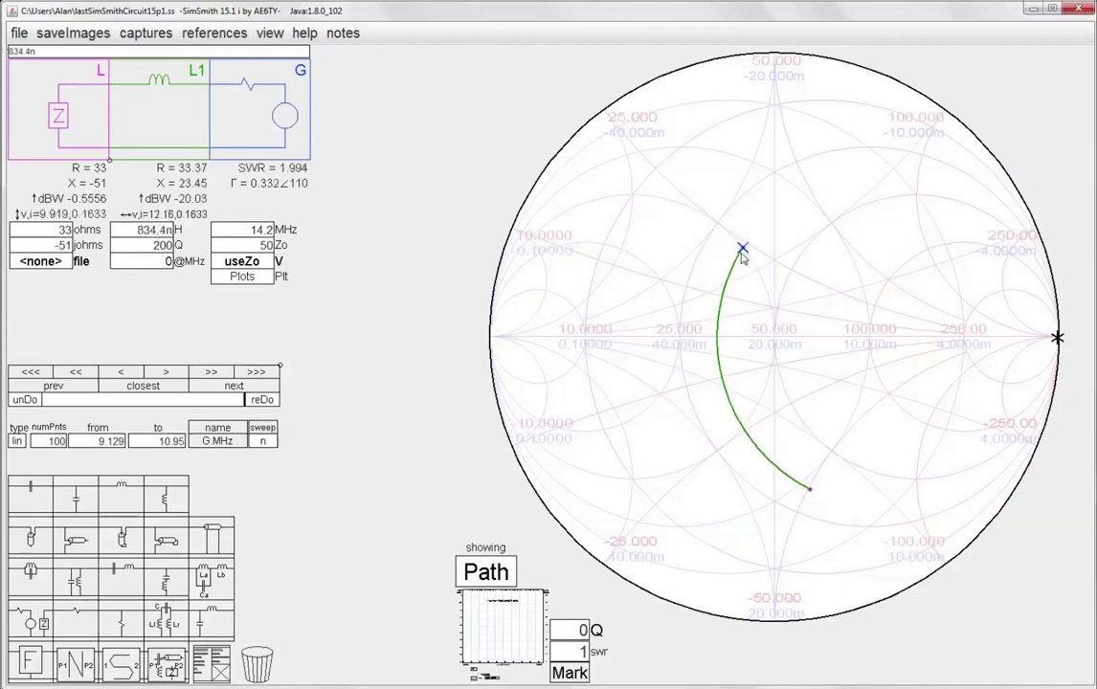
- Insert a shunt capacitor between the series inductor and generator and tune it to 156.7 pF
{"action": "left_click_drag", "start_coordinate": [75, 496], "coordinate": [248, 125]}
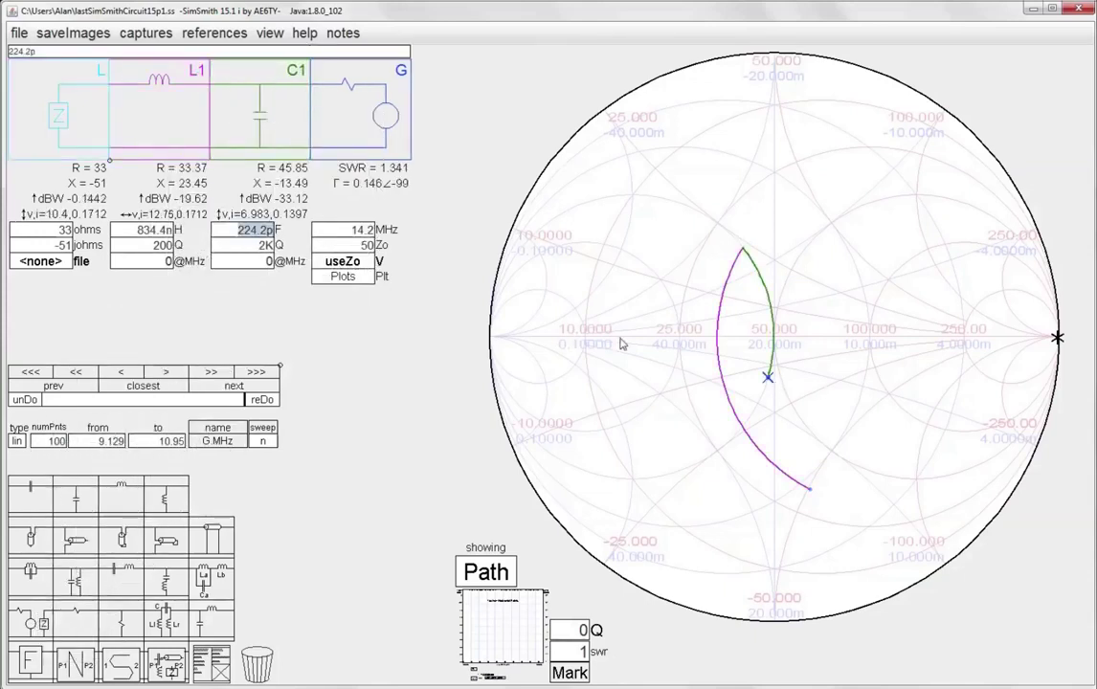
{"action": "scroll", "coordinate": [241, 230], "scroll_direction": "up", "scroll_amount": 3}
{"action": "scroll", "coordinate": [240, 231], "scroll_direction": "down", "scroll_amount": 18}
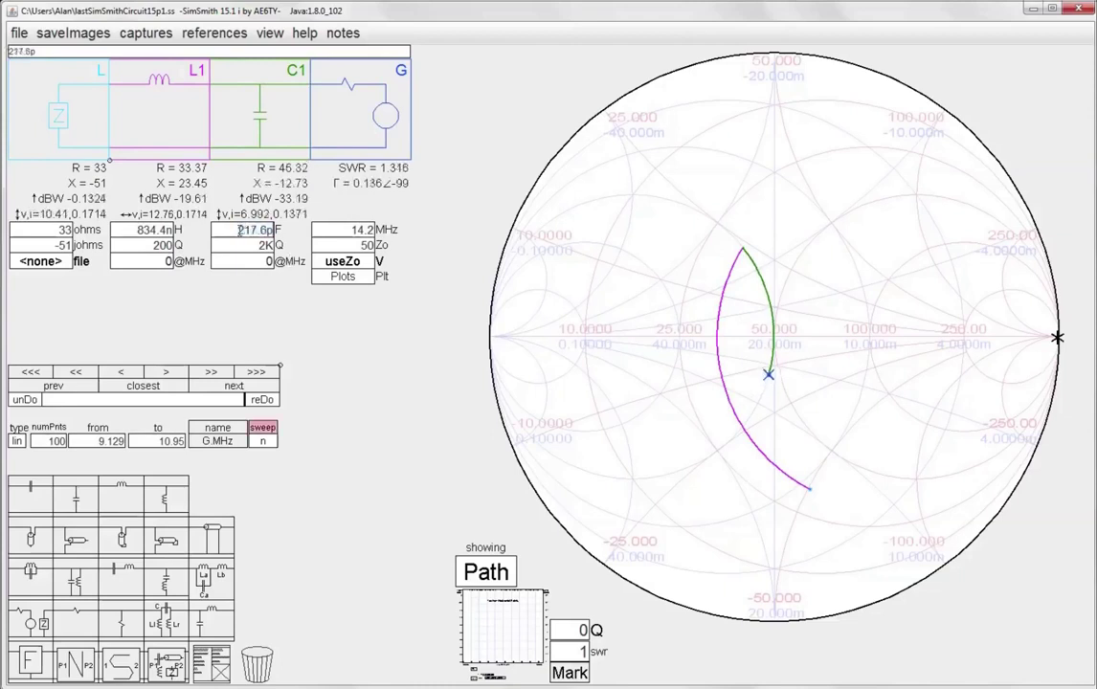
{"action": "scroll", "coordinate": [240, 230], "scroll_direction": "down", "scroll_amount": 19}
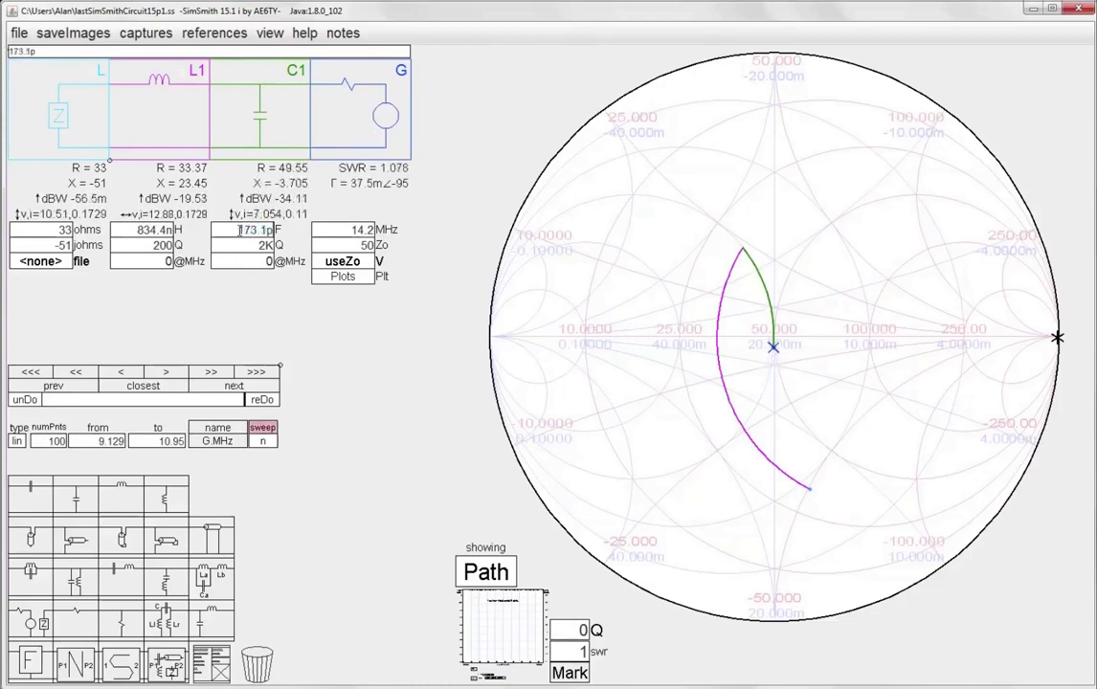
{"action": "scroll", "coordinate": [240, 230], "scroll_direction": "down", "scroll_amount": 1}
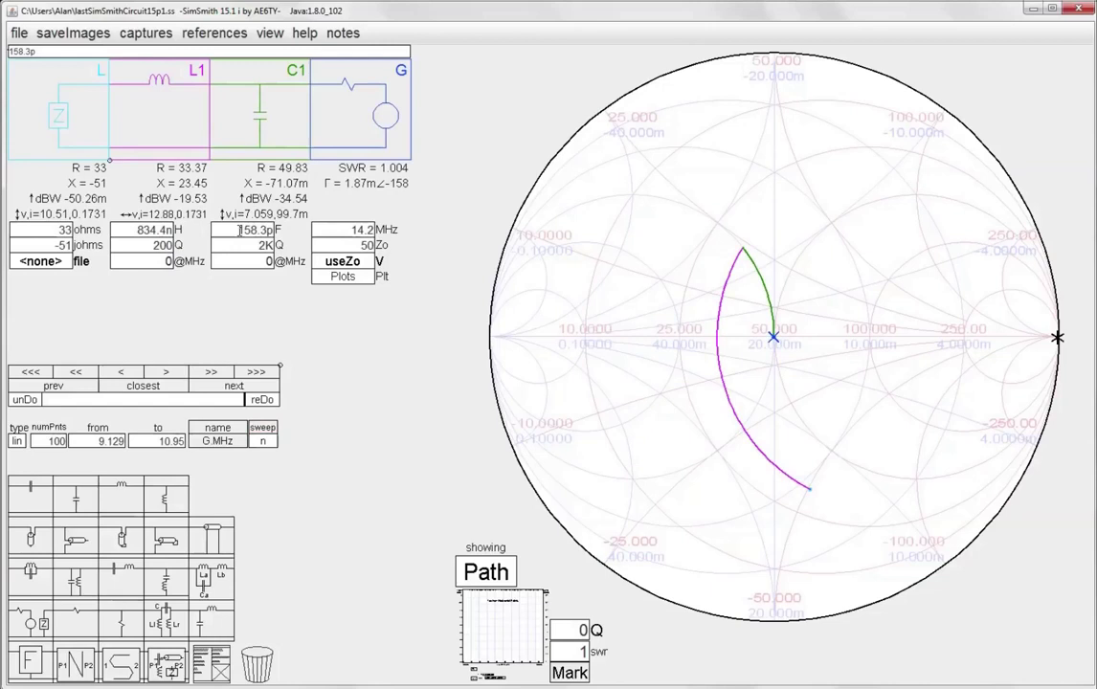
{"action": "scroll", "coordinate": [240, 230], "scroll_direction": "down", "scroll_amount": 1}
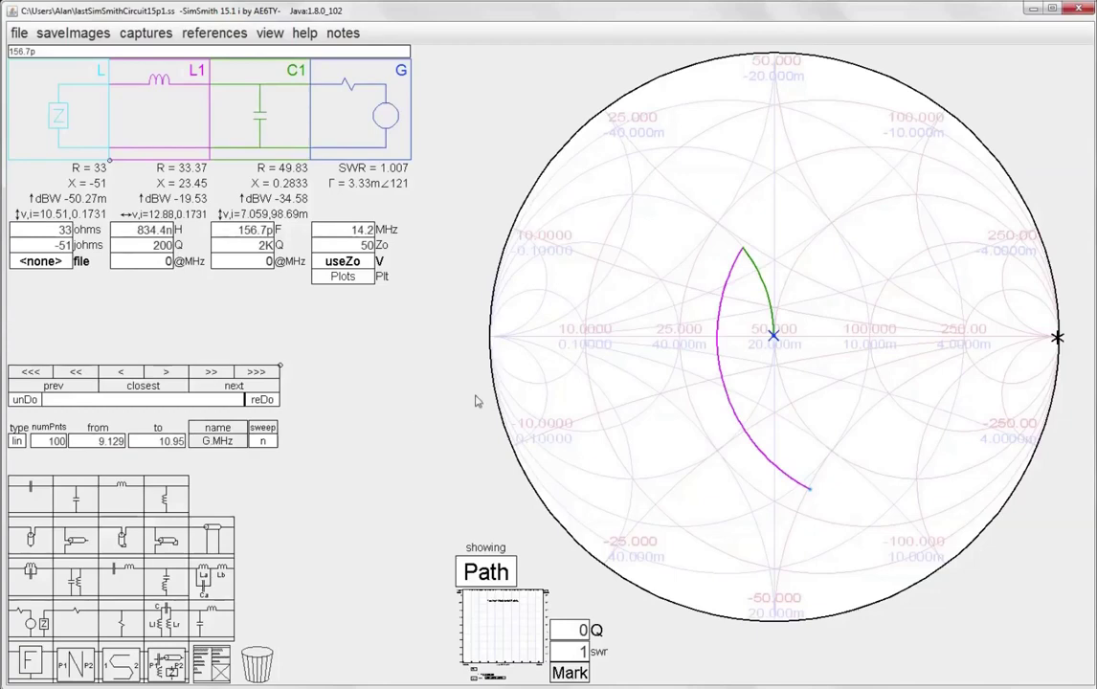
- Check the remaining L-network options in the PDF diagrams, then return to SimSmith
{"action": "key", "text": "alt+Tab"}
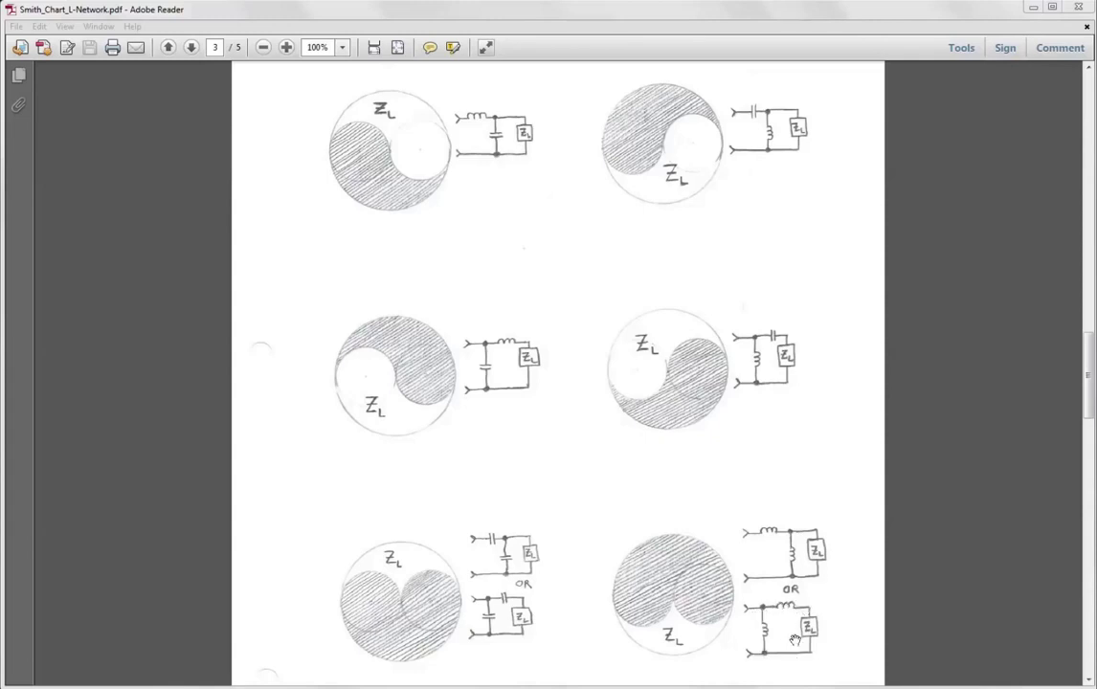
{"action": "mouse_move", "coordinate": [627, 687]}
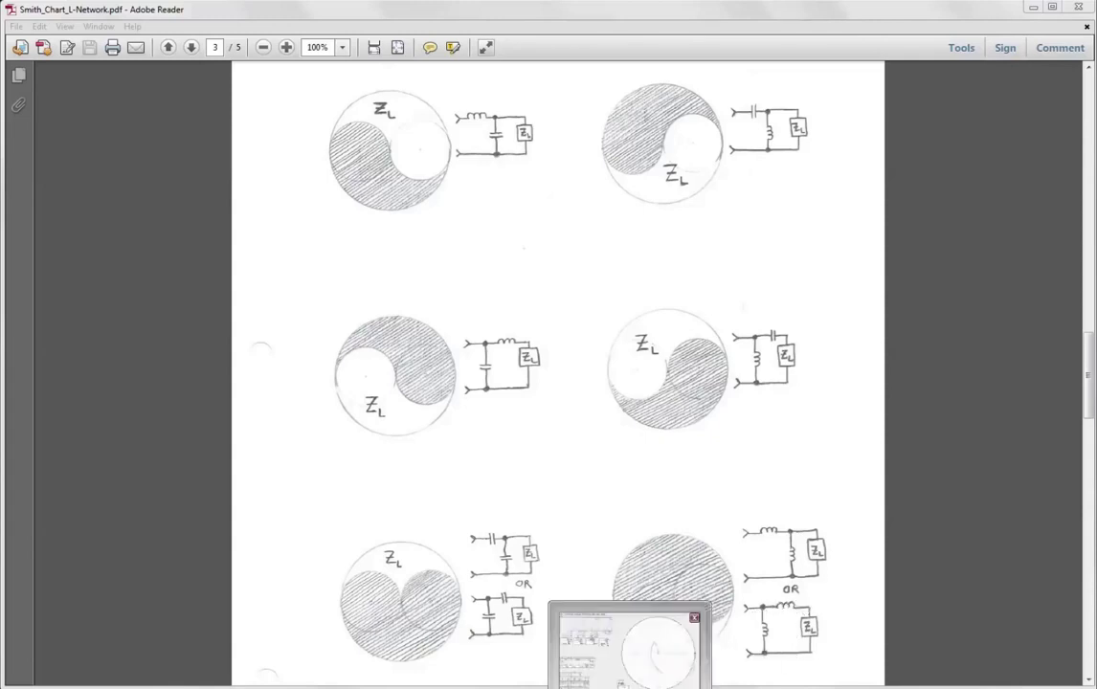
{"action": "left_click", "coordinate": [622, 683]}
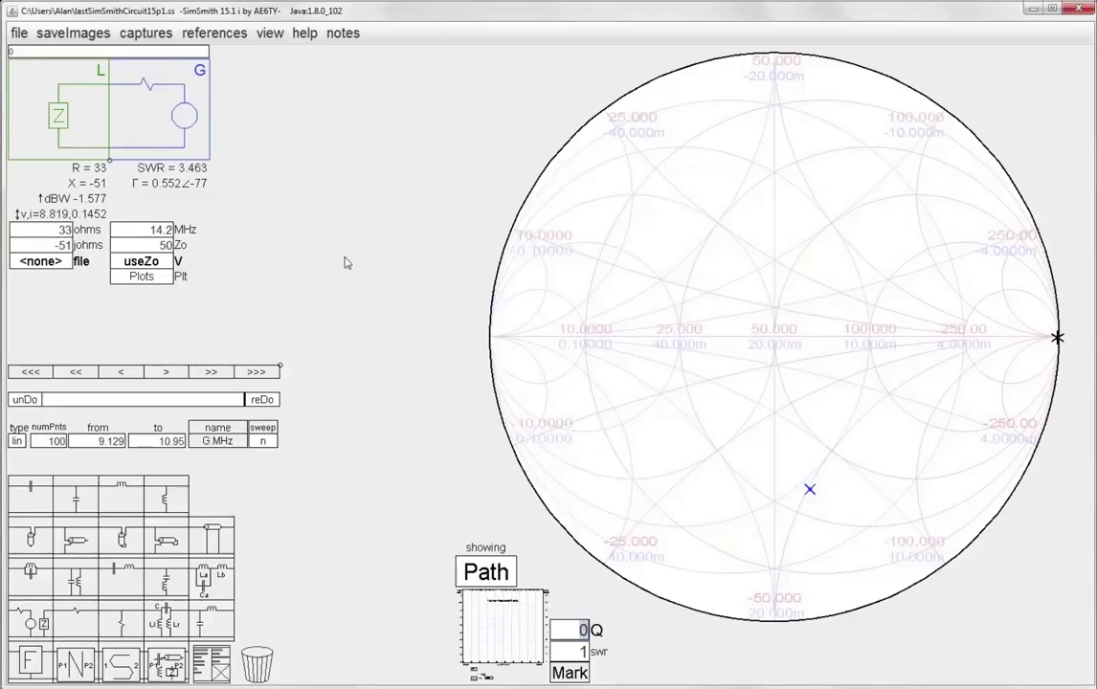
- Place a series inductor next to the load in the empty circuit and reduce its inductance to 305.6 nH
{"action": "left_click_drag", "start_coordinate": [134, 509], "coordinate": [165, 116]}
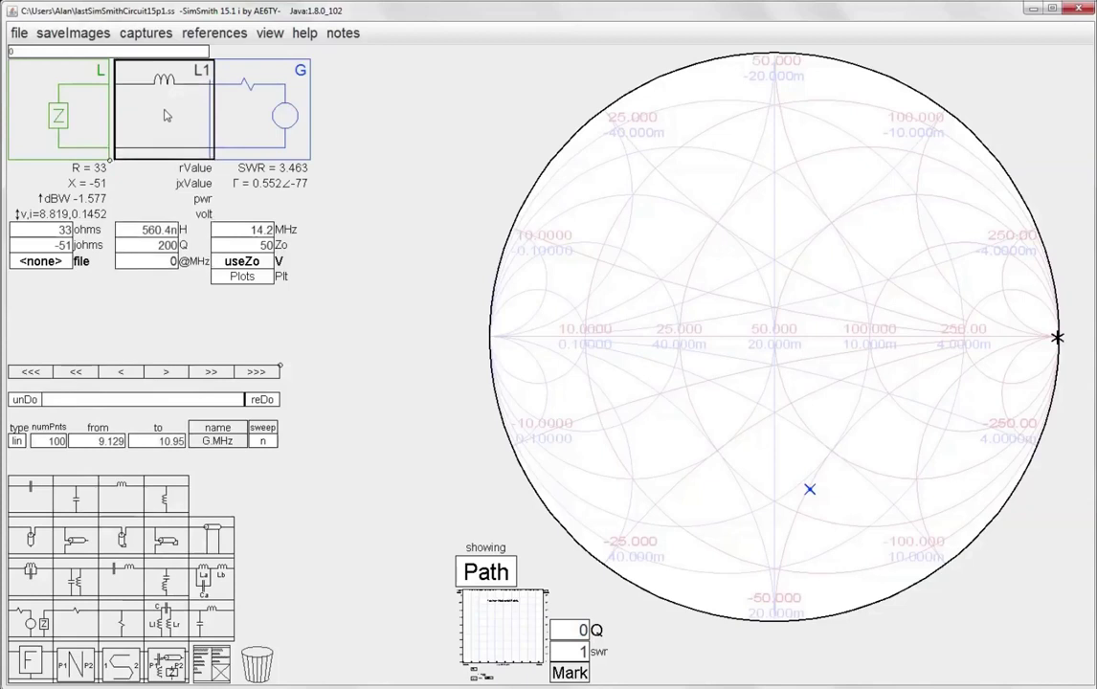
{"action": "left_click", "coordinate": [162, 113]}
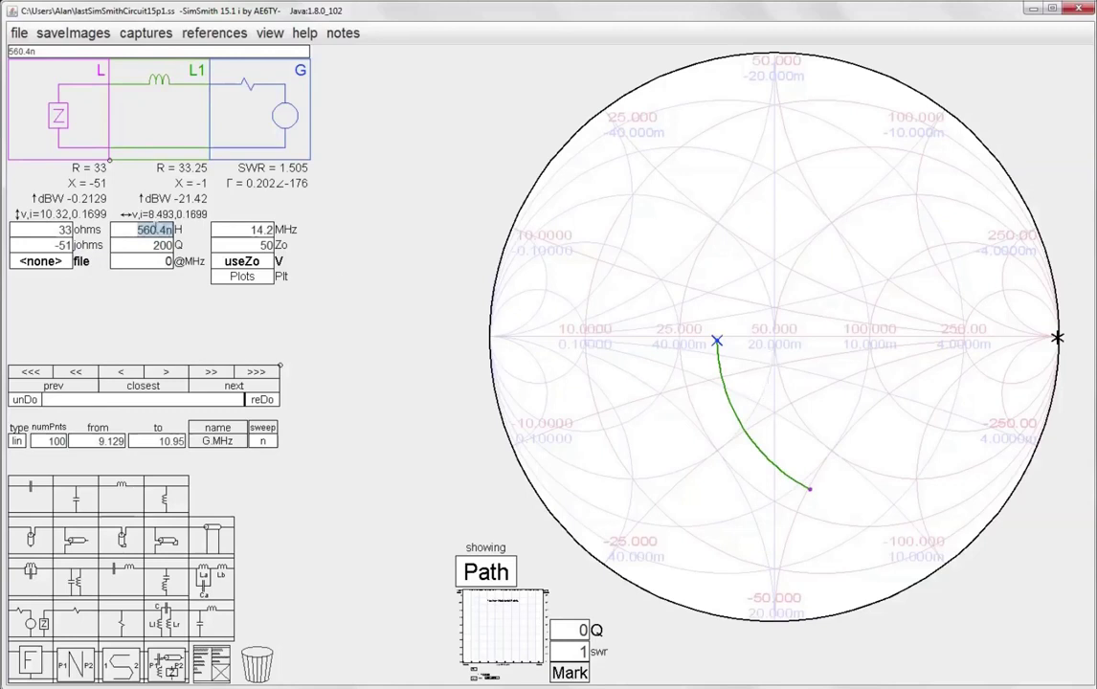
{"action": "scroll", "coordinate": [155, 230], "scroll_direction": "down", "scroll_amount": 8}
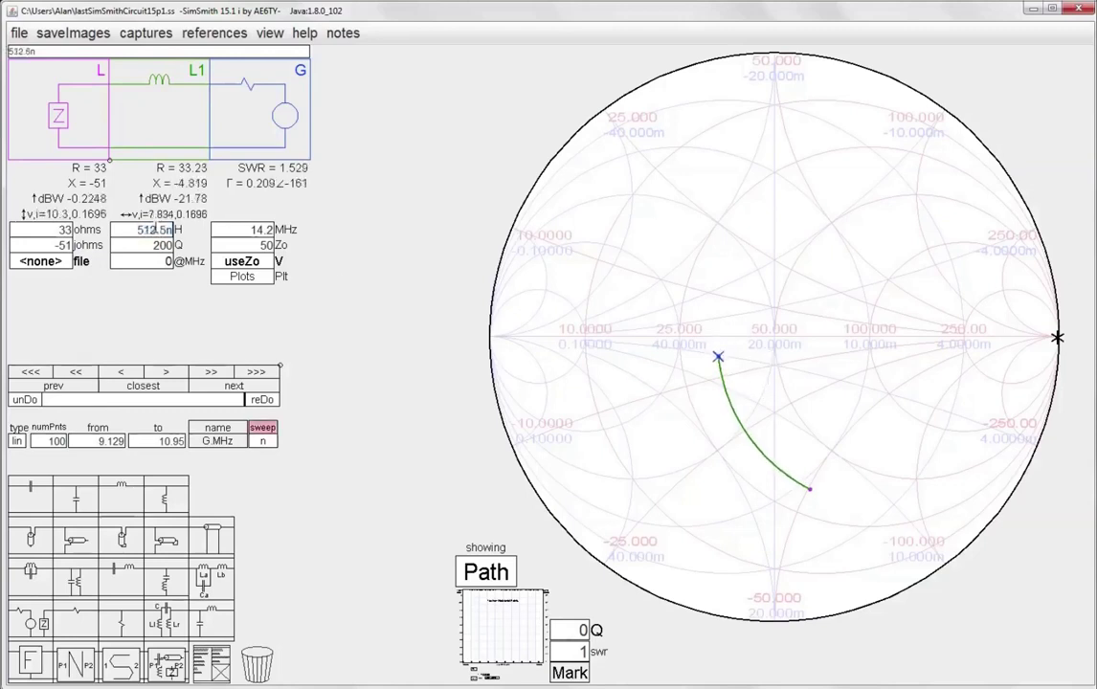
{"action": "scroll", "coordinate": [155, 230], "scroll_direction": "down", "scroll_amount": 15}
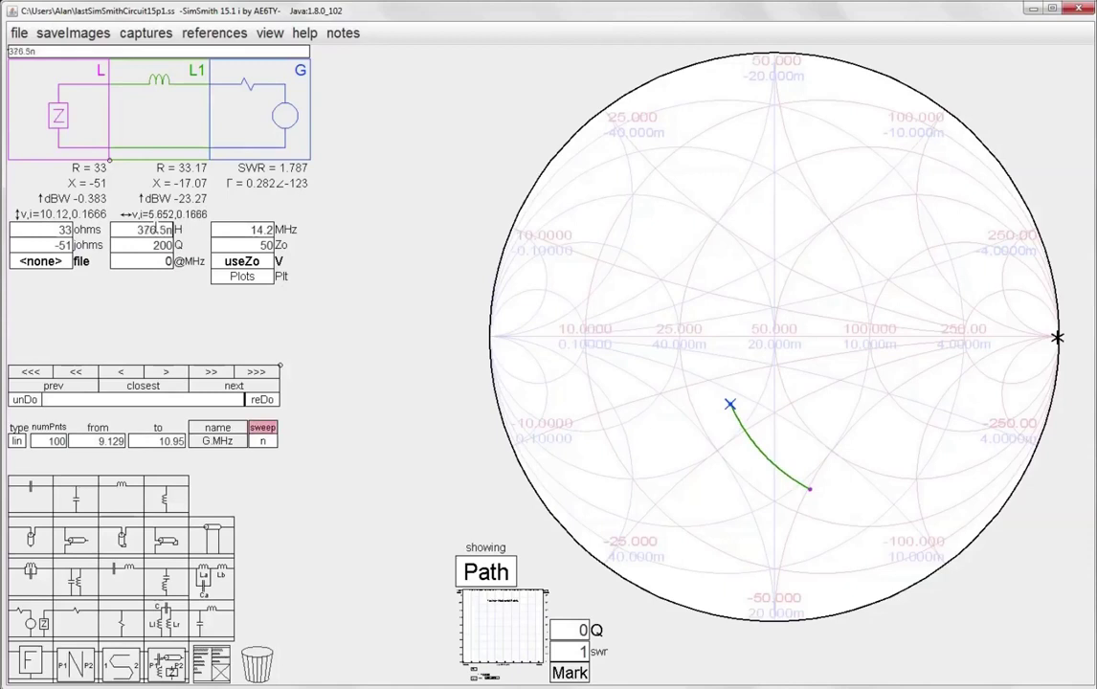
{"action": "scroll", "coordinate": [156, 229], "scroll_direction": "down", "scroll_amount": 6}
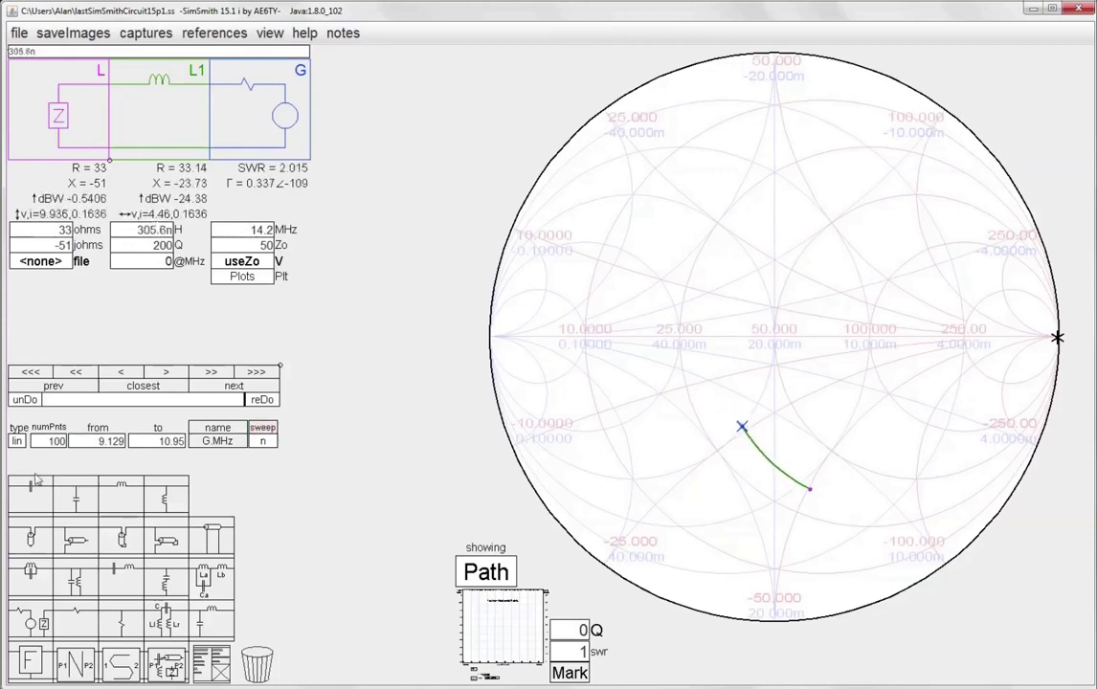
- Insert a shunt inductor between the series inductor and generator and raise its inductance toward a 50 ohm match
{"action": "left_click_drag", "start_coordinate": [165, 496], "coordinate": [251, 117]}
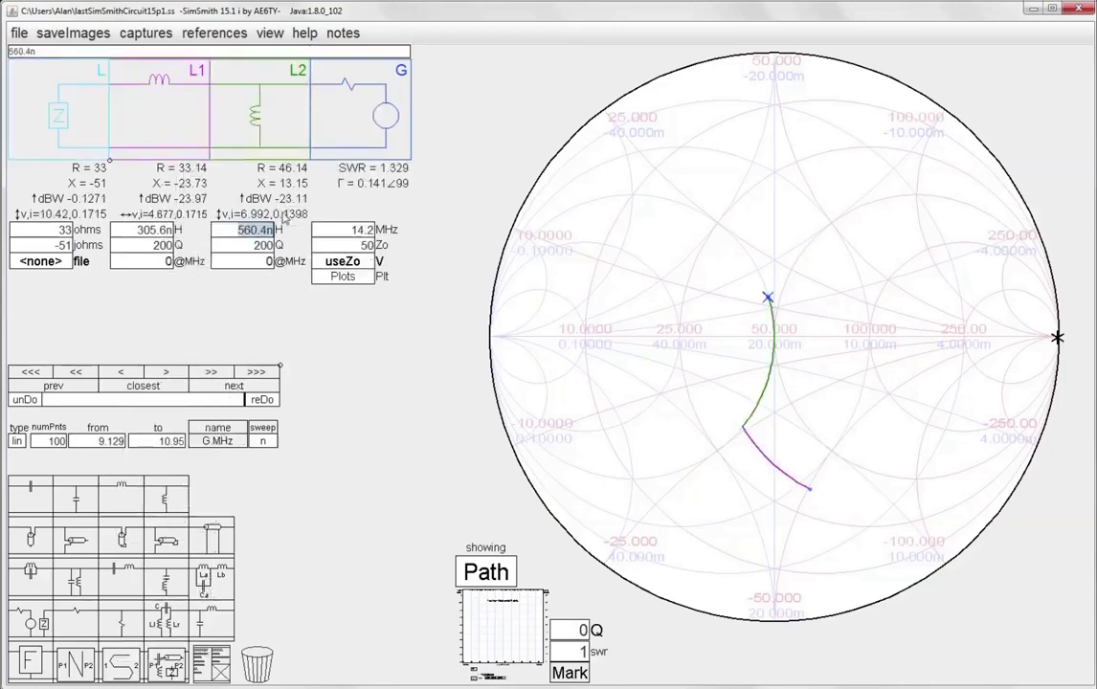
{"action": "scroll", "coordinate": [264, 232], "scroll_direction": "up", "scroll_amount": 10}
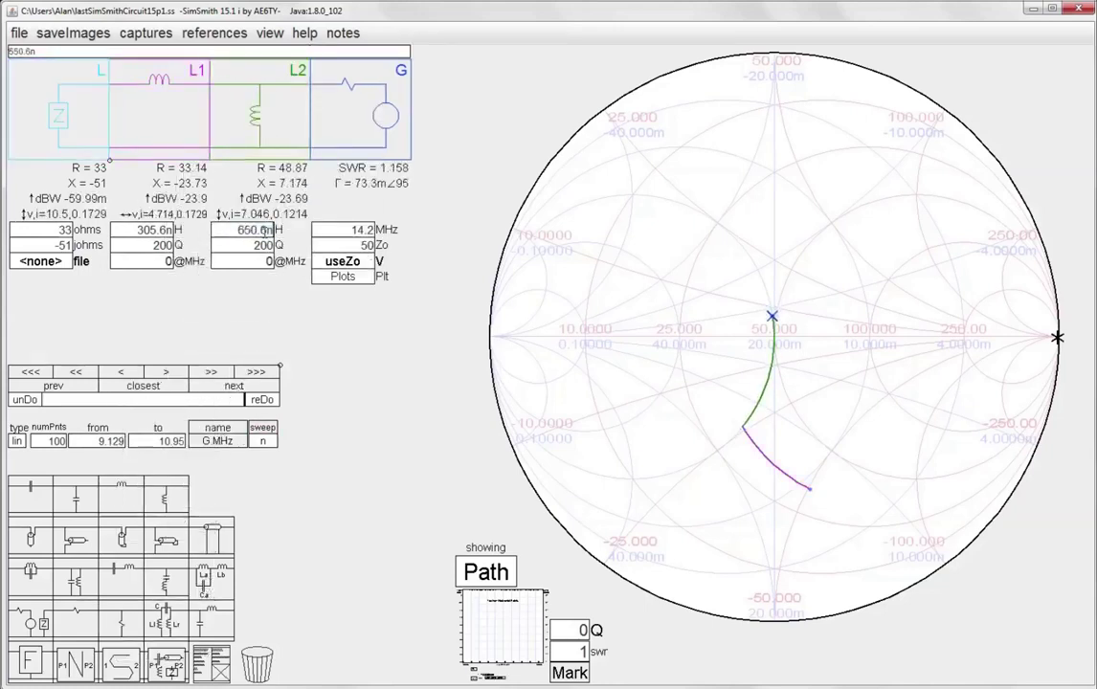
{"action": "scroll", "coordinate": [264, 233], "scroll_direction": "up", "scroll_amount": 6}
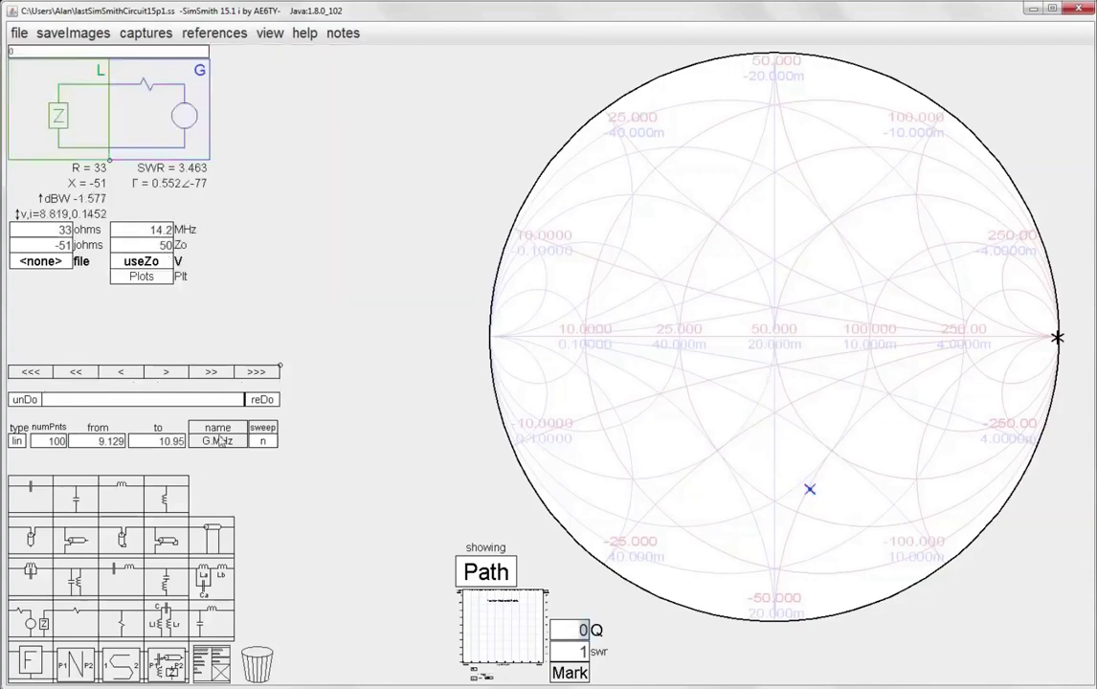
- Place a shunt inductor next to the load in the empty circuit and raise its inductance to 2.891 uH
{"action": "left_click_drag", "start_coordinate": [160, 495], "coordinate": [156, 115]}
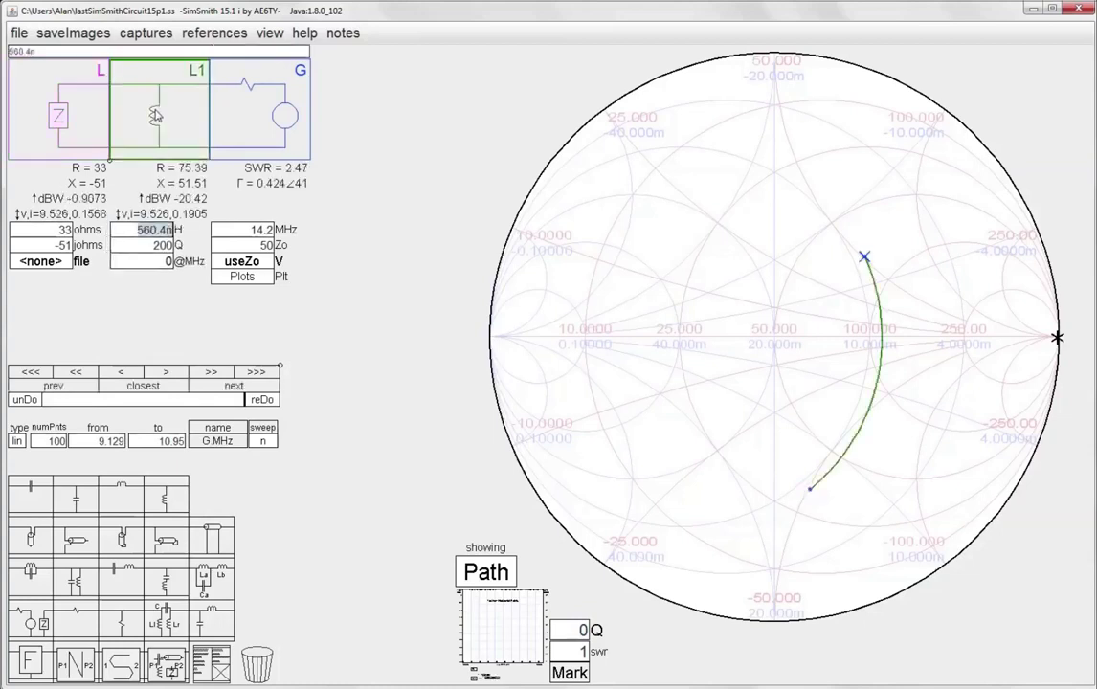
{"action": "left_click", "coordinate": [165, 229]}
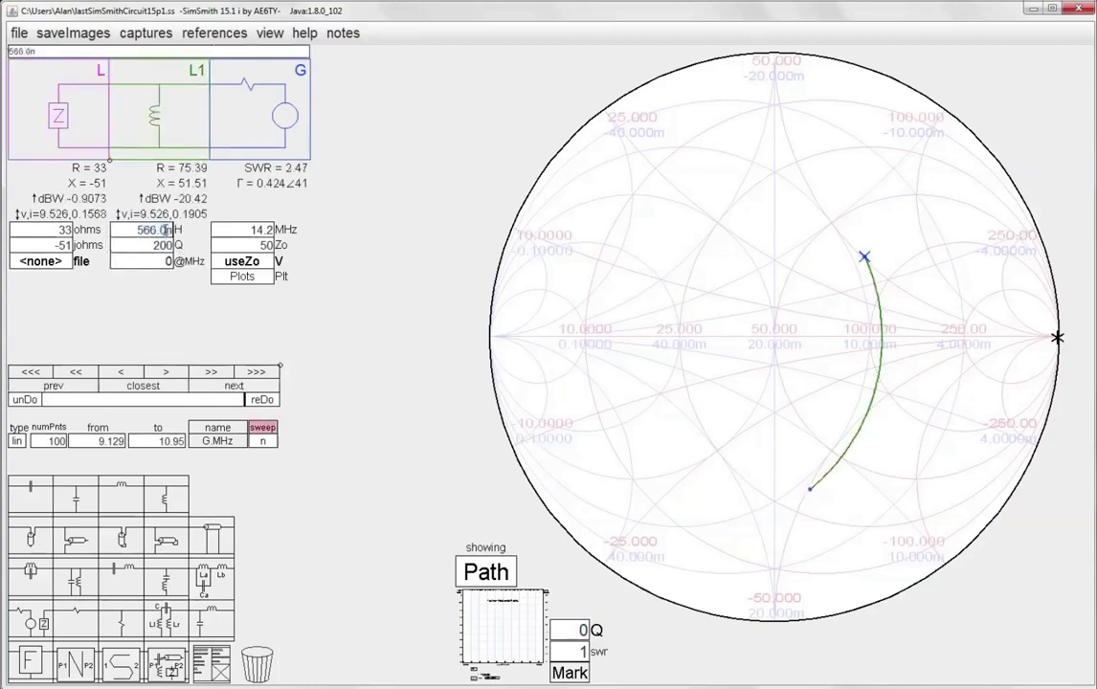
{"action": "scroll", "coordinate": [166, 229], "scroll_direction": "up", "scroll_amount": 10}
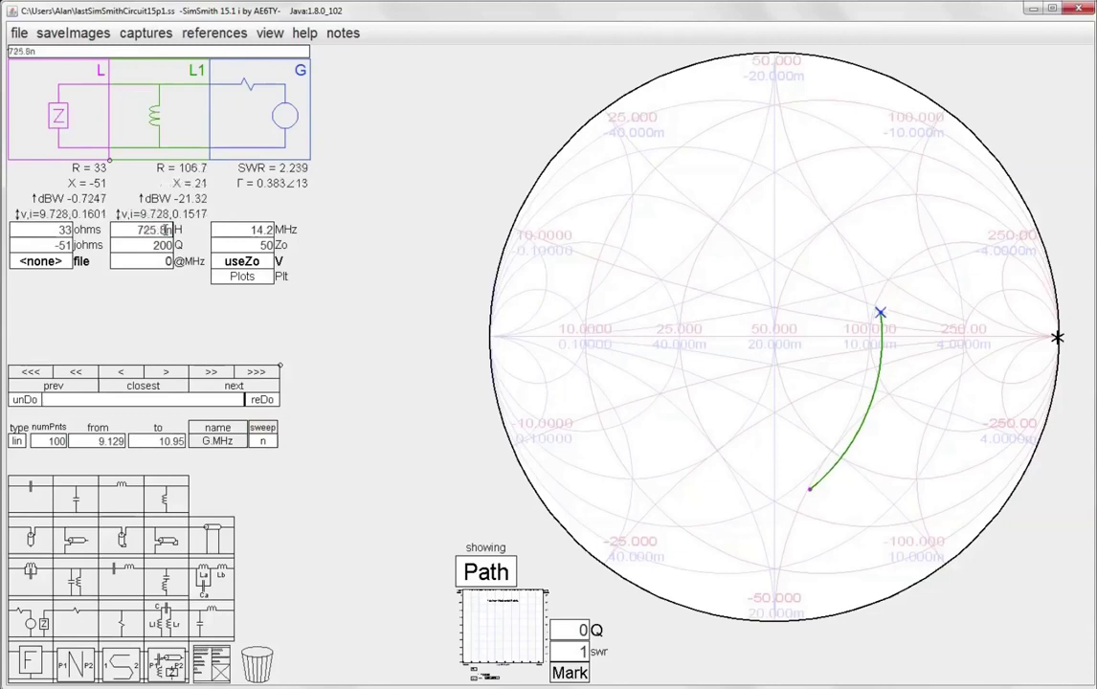
{"action": "scroll", "coordinate": [166, 230], "scroll_direction": "up", "scroll_amount": 11}
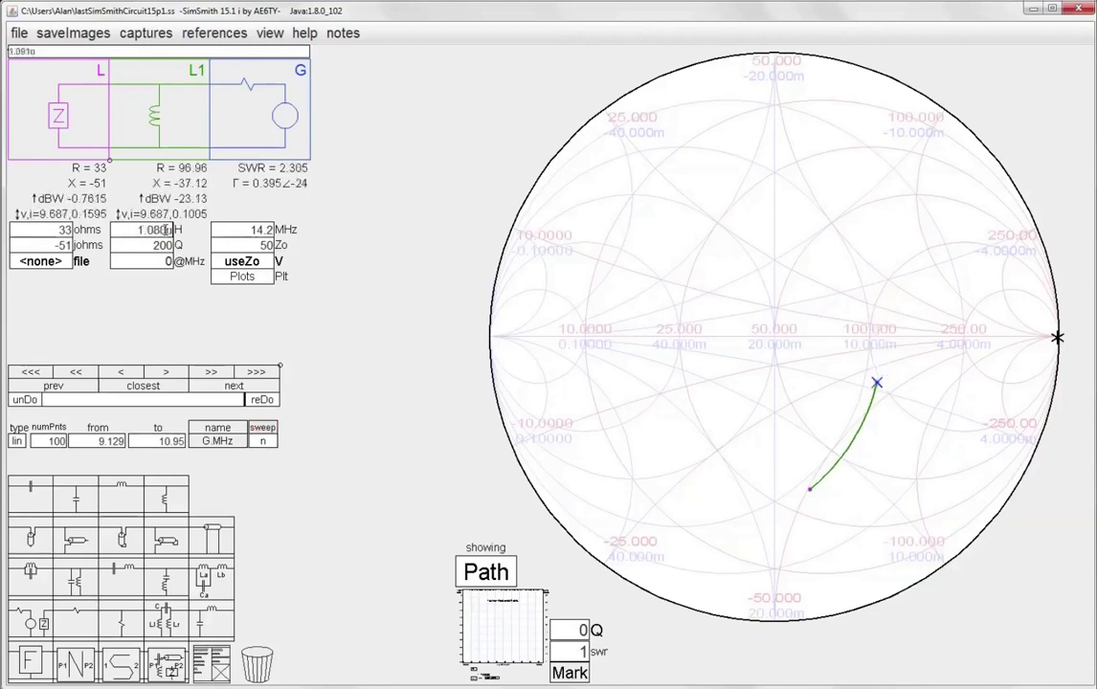
{"action": "scroll", "coordinate": [166, 230], "scroll_direction": "up", "scroll_amount": 10}
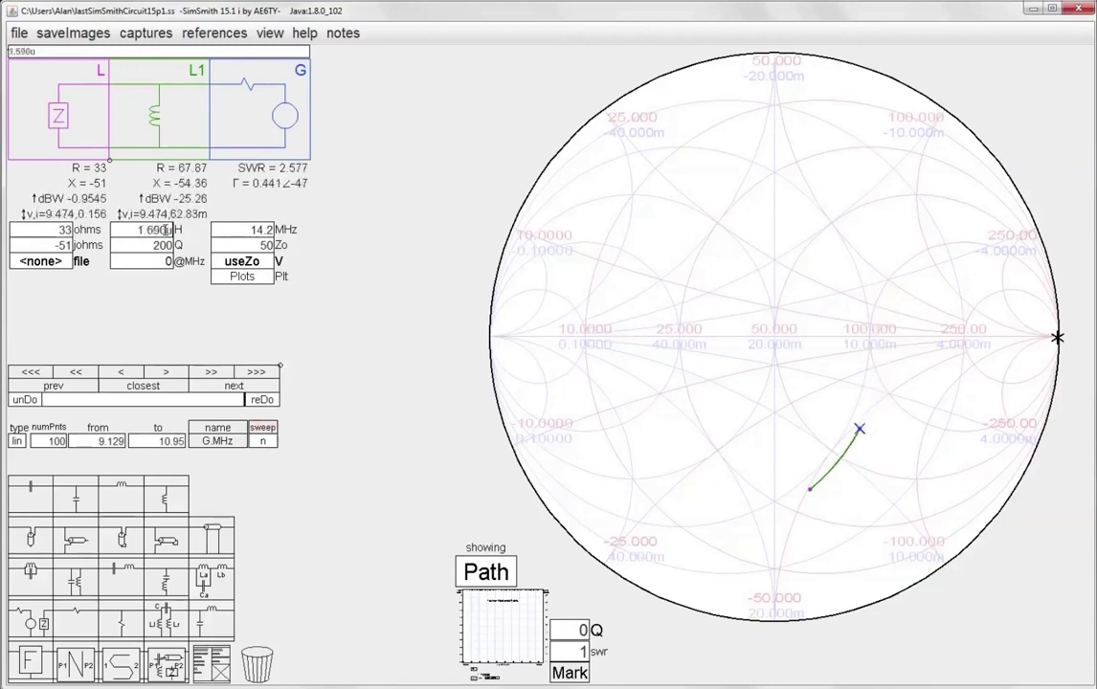
{"action": "scroll", "coordinate": [165, 229], "scroll_direction": "up", "scroll_amount": 9}
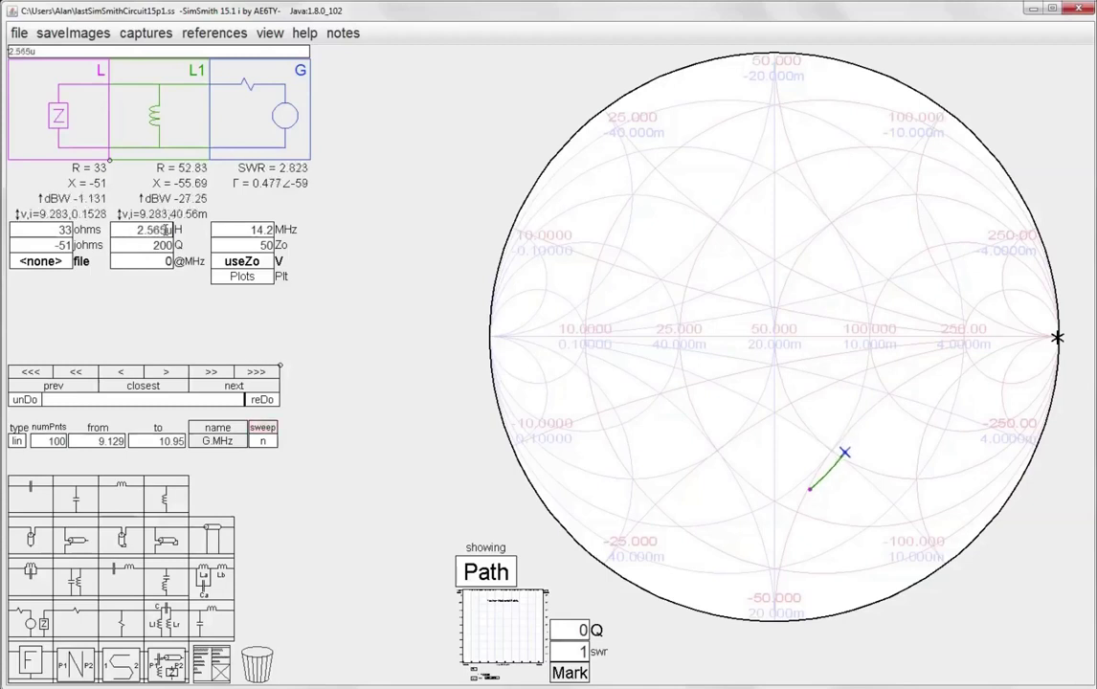
{"action": "scroll", "coordinate": [166, 230], "scroll_direction": "up", "scroll_amount": 3}
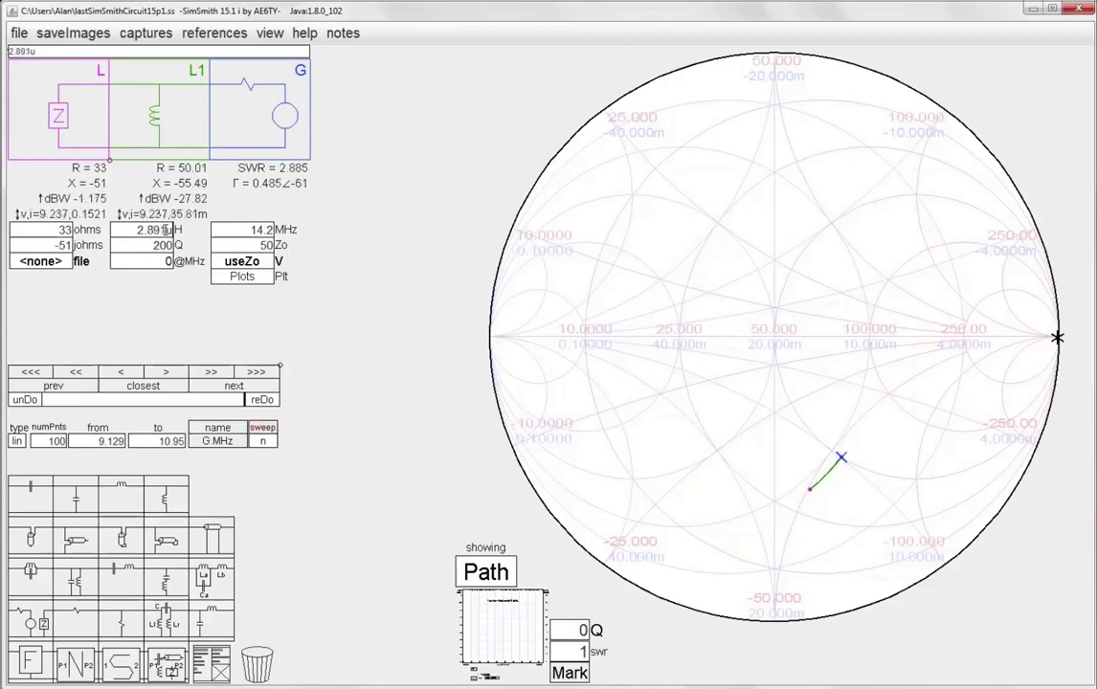
- Insert a series inductor between the shunt inductor and generator and tune it to 619.0 nH
{"action": "left_click_drag", "start_coordinate": [120, 488], "coordinate": [247, 124]}
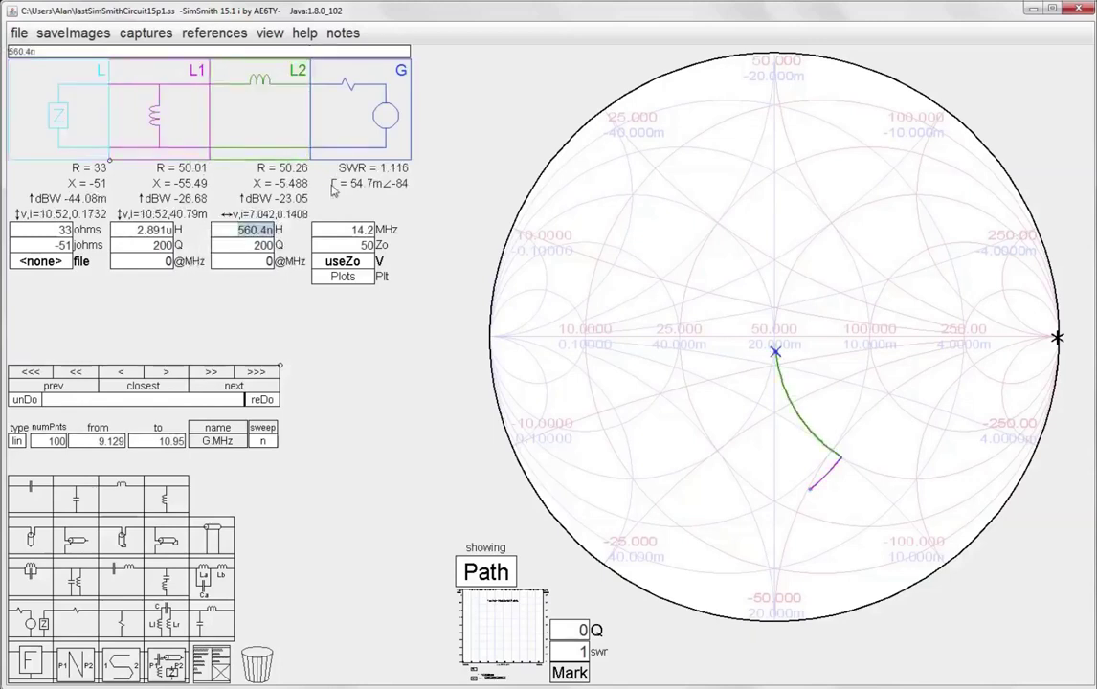
{"action": "scroll", "coordinate": [254, 230], "scroll_direction": "up", "scroll_amount": 1}
{"action": "scroll", "coordinate": [256, 228], "scroll_direction": "up", "scroll_amount": 4}
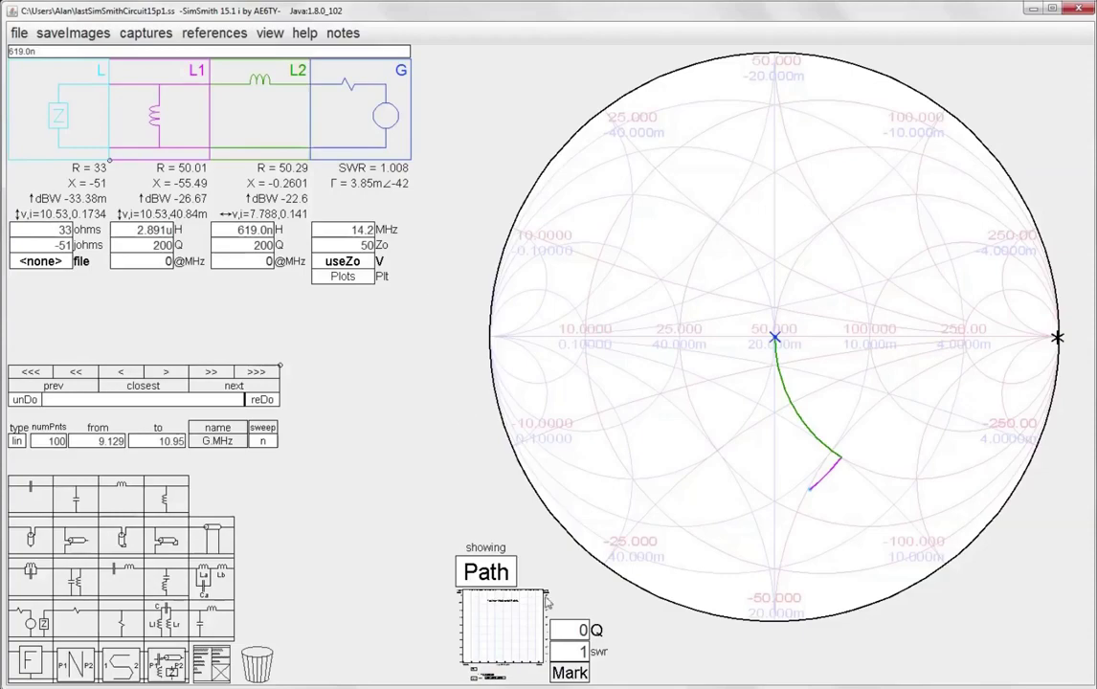
- Compare the shunt-series inductor match with the L-network region diagrams in the Smith_Chart_L-Network PDF, then return to SimSmith
{"action": "key", "text": "alt+Tab"}
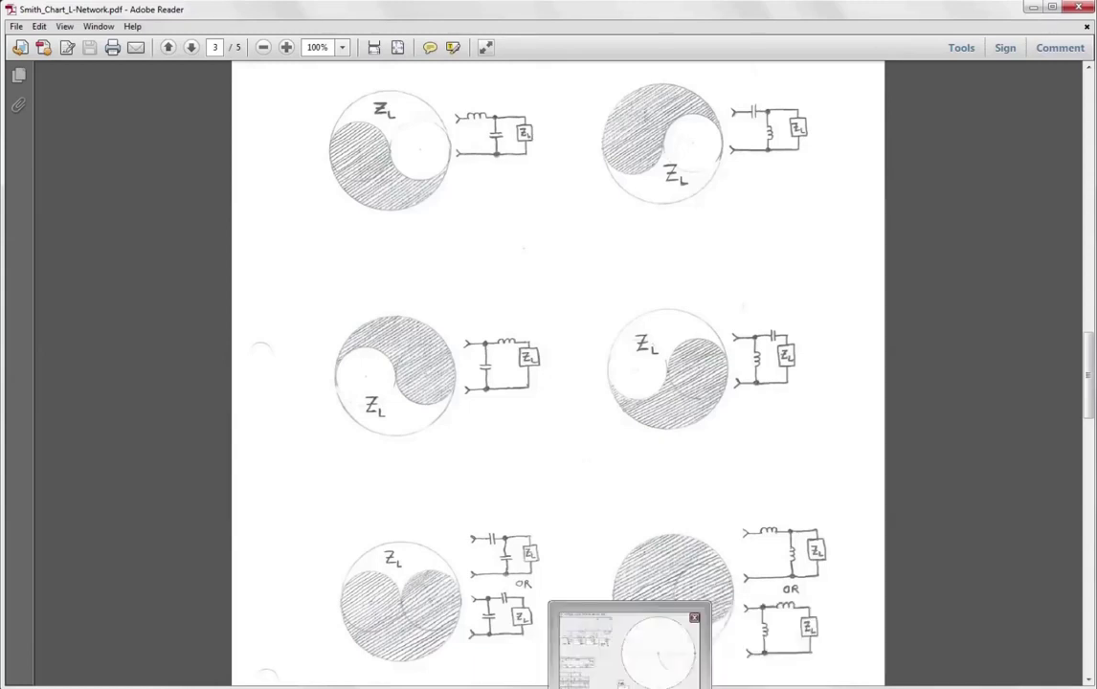
{"action": "left_click", "coordinate": [620, 670]}
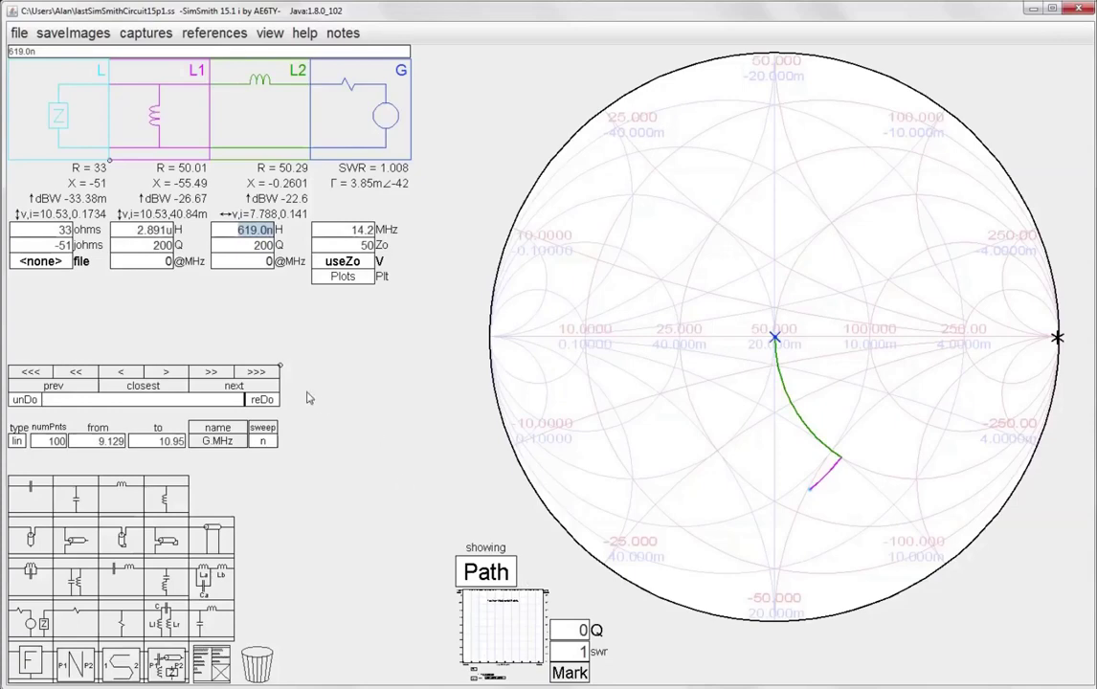
{"action": "mouse_move", "coordinate": [629, 688]}
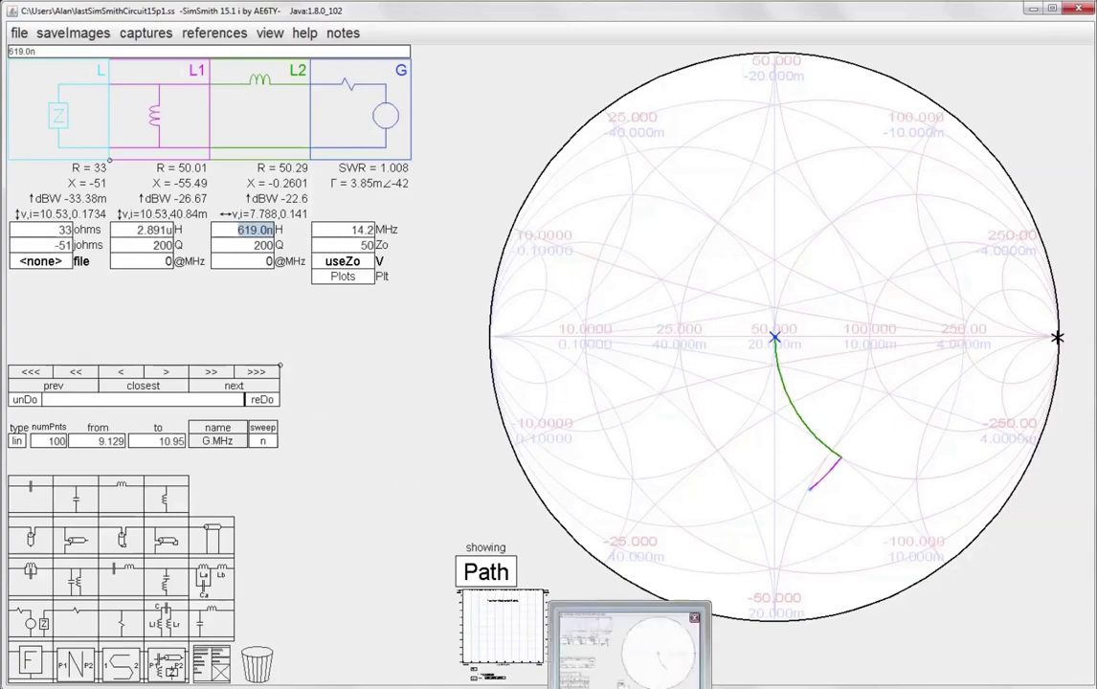
{"action": "left_click", "coordinate": [629, 650]}
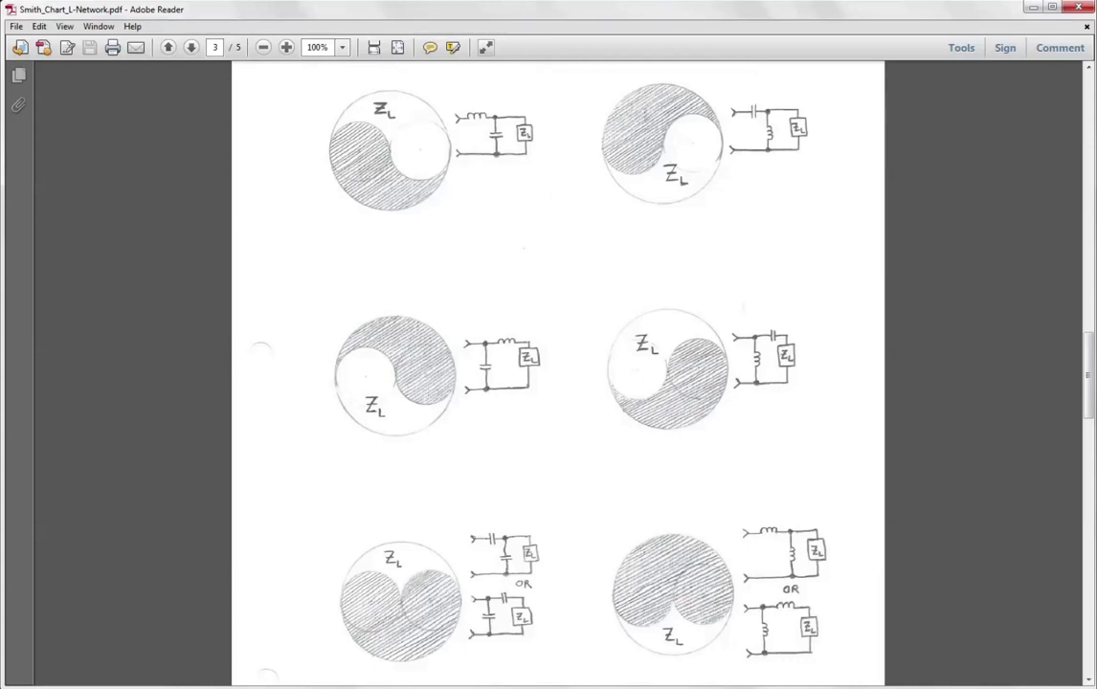
{"action": "mouse_move", "coordinate": [743, 687]}
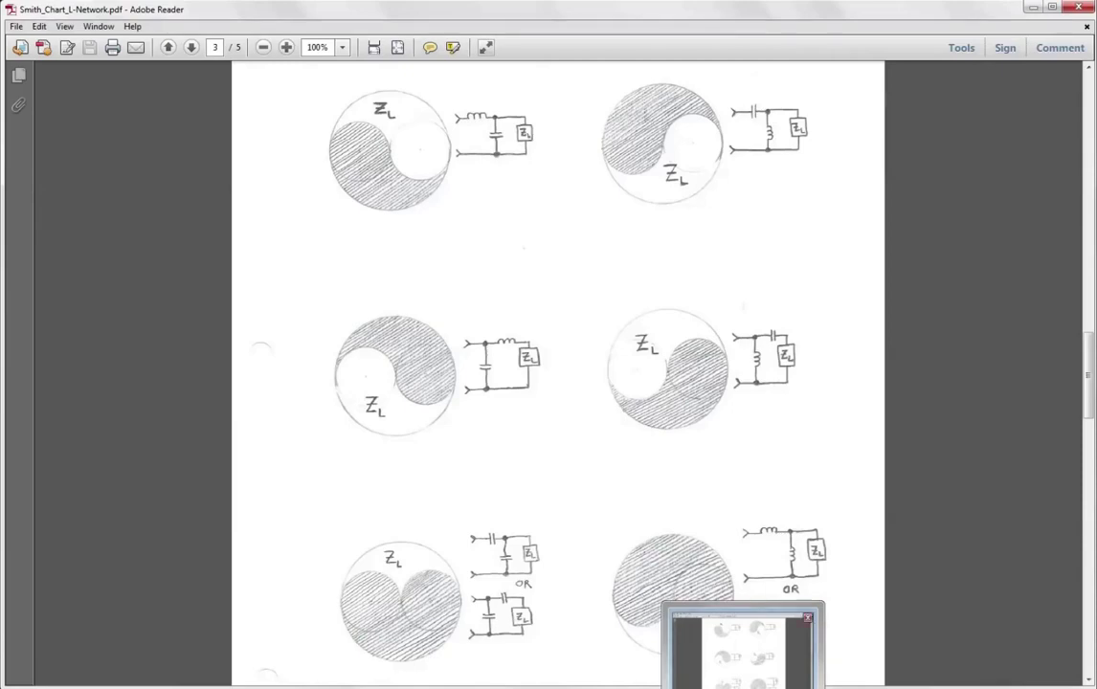
{"action": "left_click", "coordinate": [665, 687]}
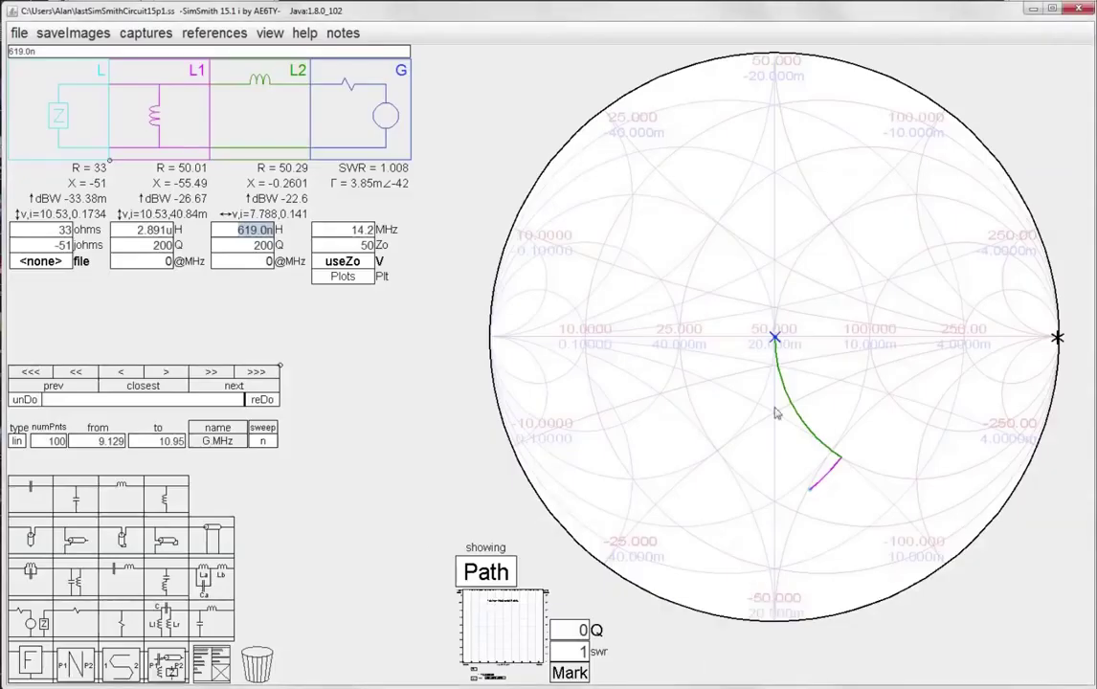